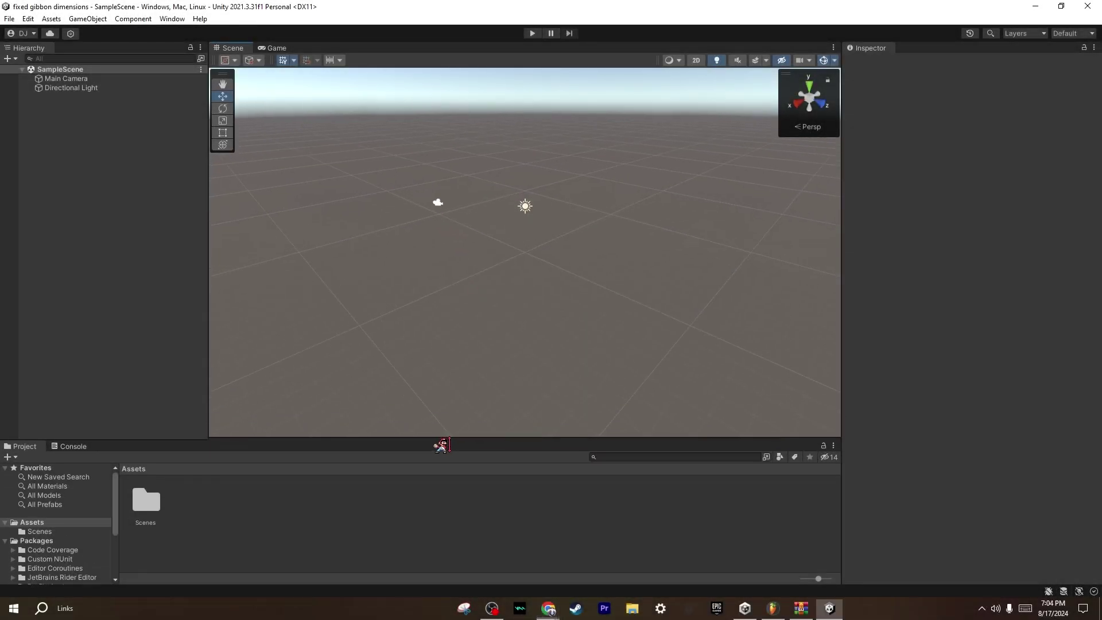
# Examine the empty scene from different angles and view the Scene Camera settings, including field of view and camera speed.
pyautogui.moveTo(641, 180); pyautogui.dragTo(691, 93, button='right')
pyautogui.press('w')
pyautogui.moveTo(768, 90); pyautogui.dragTo(803, 109, button='right')
pyautogui.press('s')
pyautogui.moveTo(481, 172); pyautogui.dragTo(476, 205, button='right')
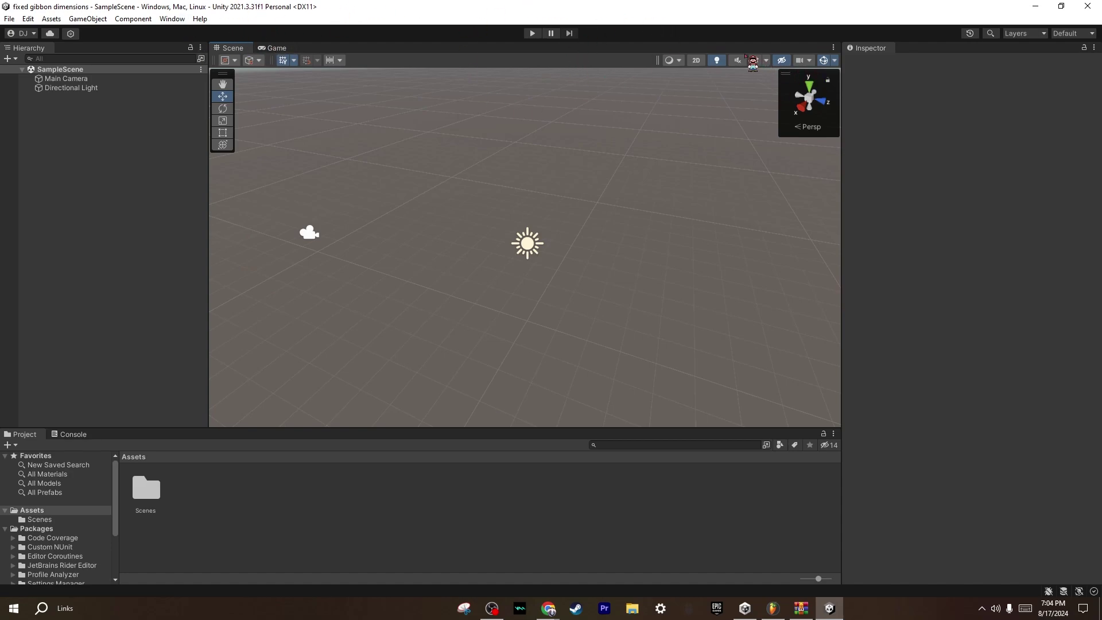
pyautogui.click(812, 59)
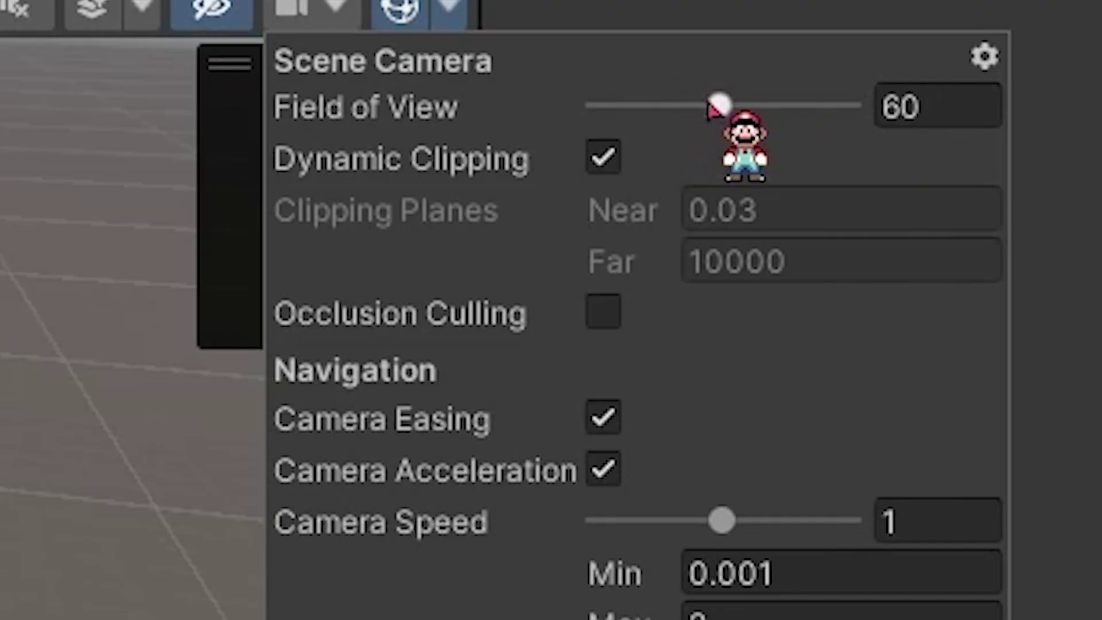
pyautogui.moveTo(588, 195); pyautogui.dragTo(477, 178, button='right')
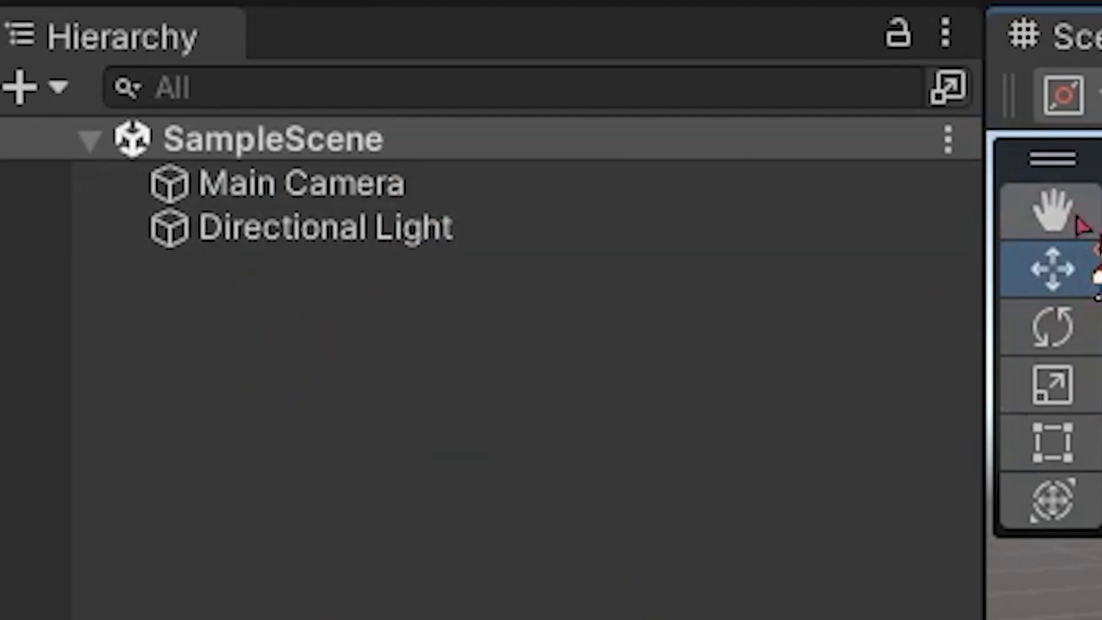
# Add a 3D cube to the scene and name it f.
pyautogui.rightClick(752, 435)
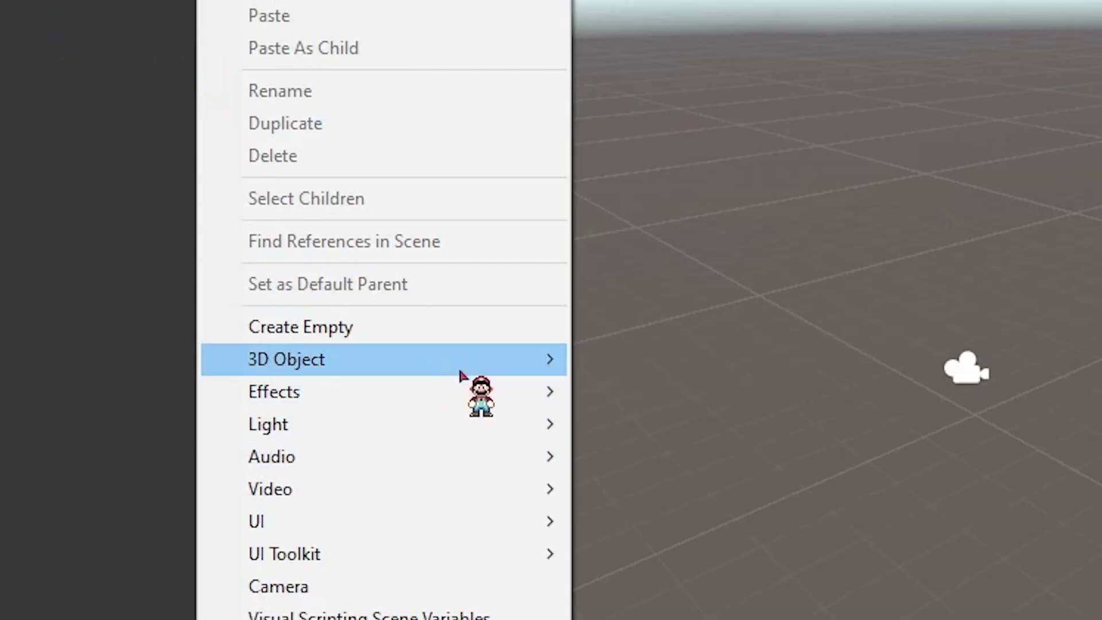
pyautogui.moveTo(460, 372)
pyautogui.click(640, 359)
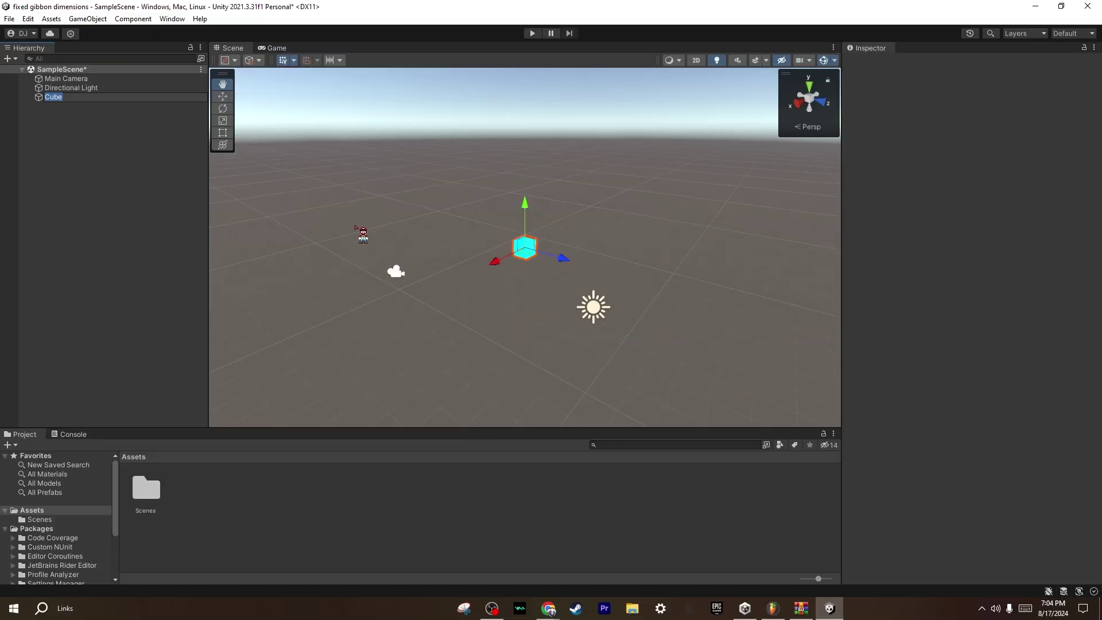
pyautogui.write('f')
pyautogui.moveTo(434, 236)
pyautogui.mouseDown(button='right')
pyautogui.moveTo(308, 317)
pyautogui.moveTo(449, 246)
pyautogui.mouseUp(button='right')
pyautogui.press('w')
pyautogui.press('s')
# Scale the cube into a flat slab: 6 in X, about 0.32 in Y and 4 in Z.
pyautogui.press('r')
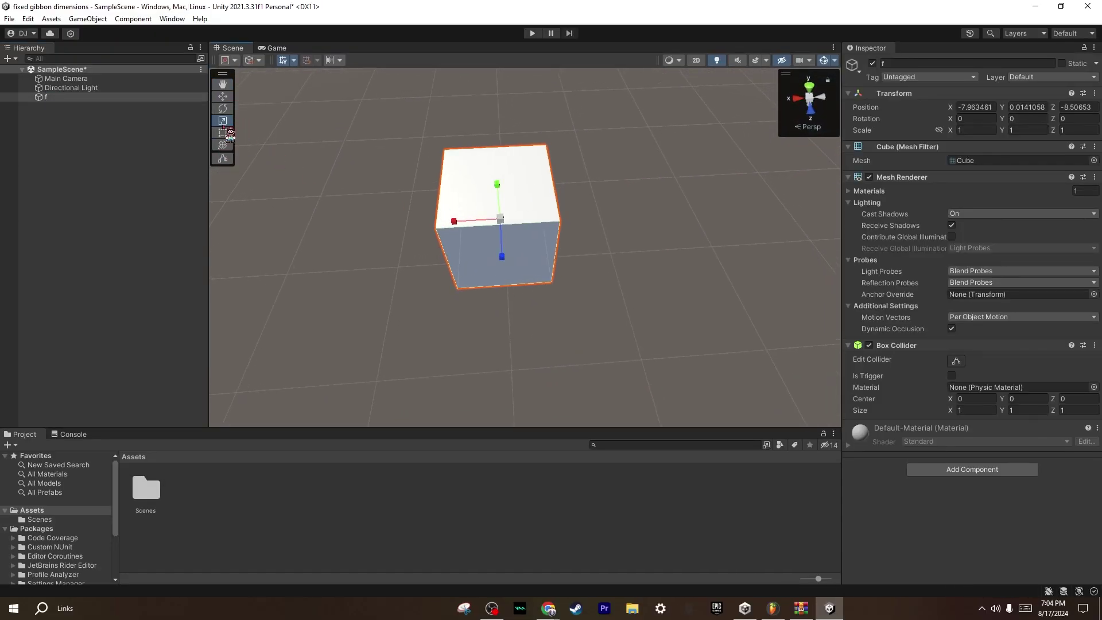
pyautogui.keyDown('ctrl'); pyautogui.moveTo(453, 221); pyautogui.dragTo(396, 238); pyautogui.keyUp('ctrl')
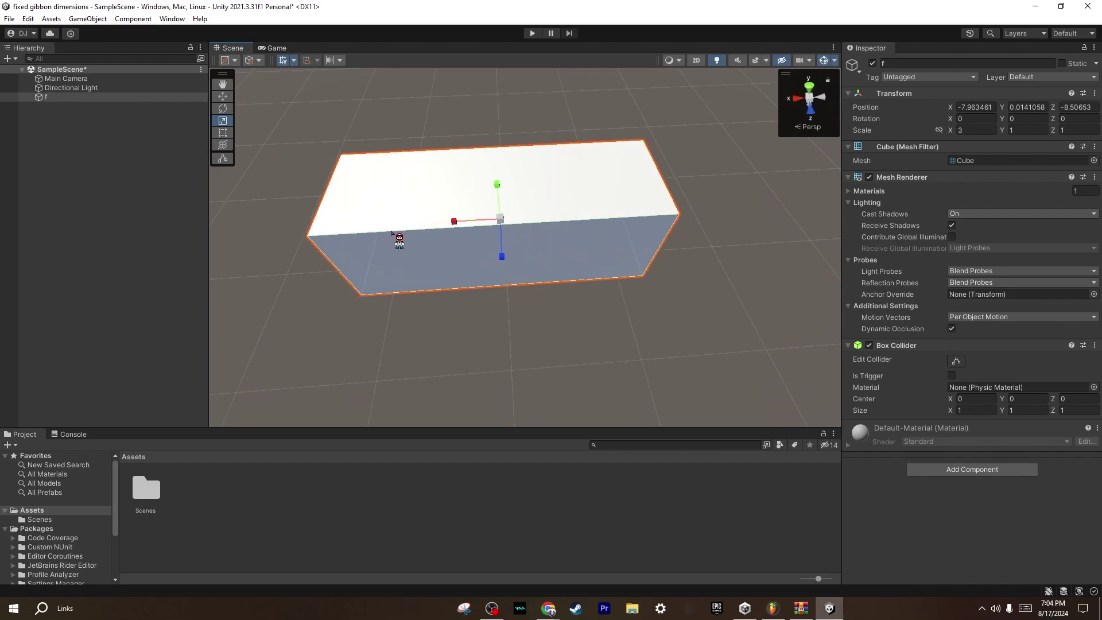
pyautogui.keyDown('ctrl'); pyautogui.moveTo(457, 221); pyautogui.dragTo(415, 225); pyautogui.keyUp('ctrl')
pyautogui.moveTo(425, 226); pyautogui.dragTo(575, 259, button='right')
pyautogui.press('s')
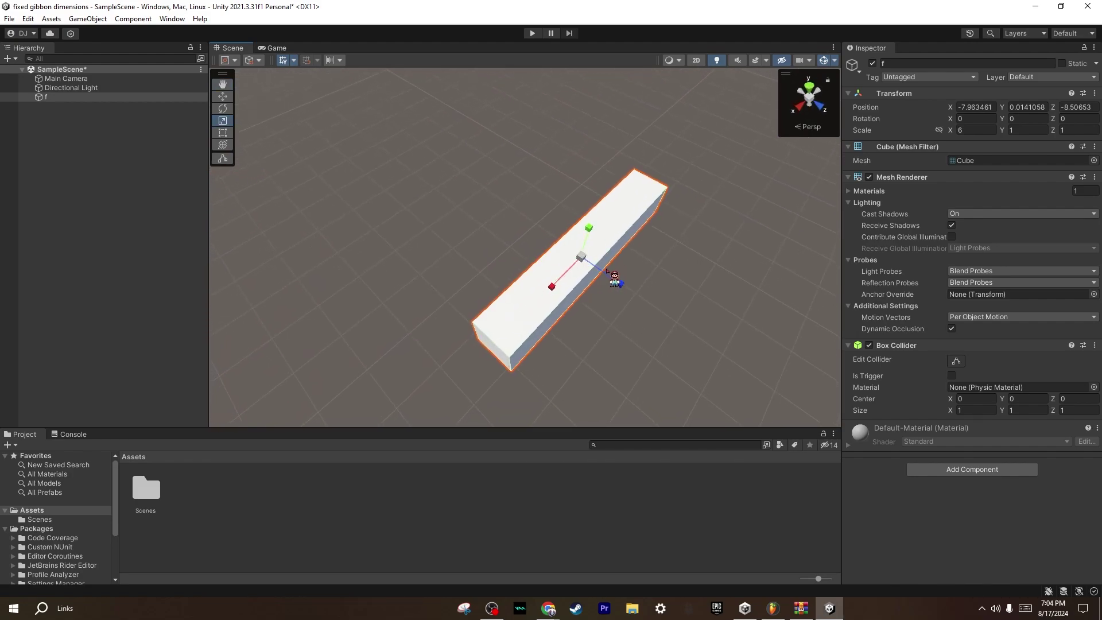
pyautogui.keyDown('ctrl'); pyautogui.moveTo(612, 273); pyautogui.dragTo(717, 338); pyautogui.keyUp('ctrl')
pyautogui.moveTo(589, 229); pyautogui.dragTo(584, 248)
# Enlarge the slab to a scale of 12 in X and 8 in Z.
pyautogui.moveTo(597, 252); pyautogui.dragTo(731, 297, button='right')
pyautogui.press('a')
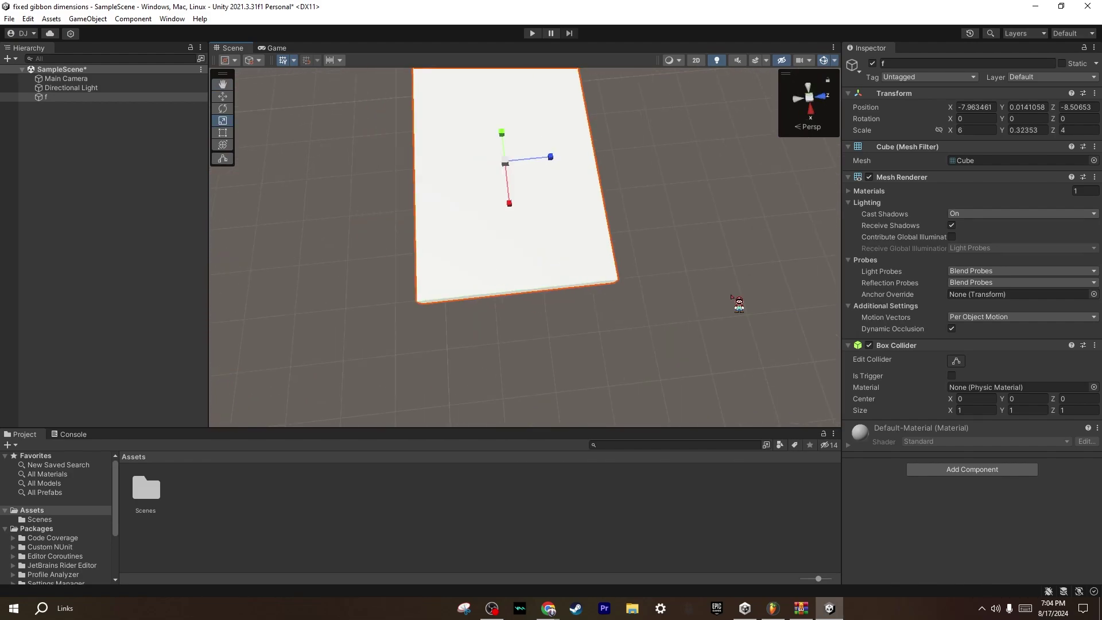
pyautogui.keyDown('ctrl'); pyautogui.moveTo(584, 157); pyautogui.dragTo(613, 161); pyautogui.keyUp('ctrl')
pyautogui.press('d')
pyautogui.moveTo(614, 161); pyautogui.dragTo(310, 112, button='right')
pyautogui.press('s')
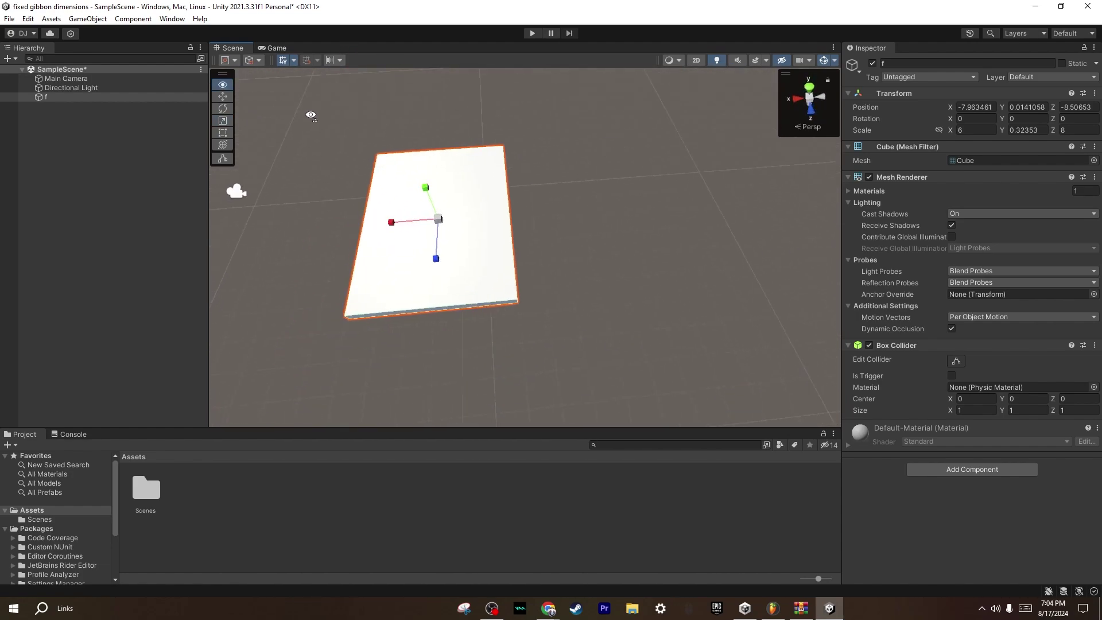
pyautogui.keyDown('ctrl'); pyautogui.moveTo(392, 208); pyautogui.dragTo(345, 209); pyautogui.keyUp('ctrl')
pyautogui.moveTo(367, 201); pyautogui.dragTo(468, 203, button='right')
pyautogui.press('a')
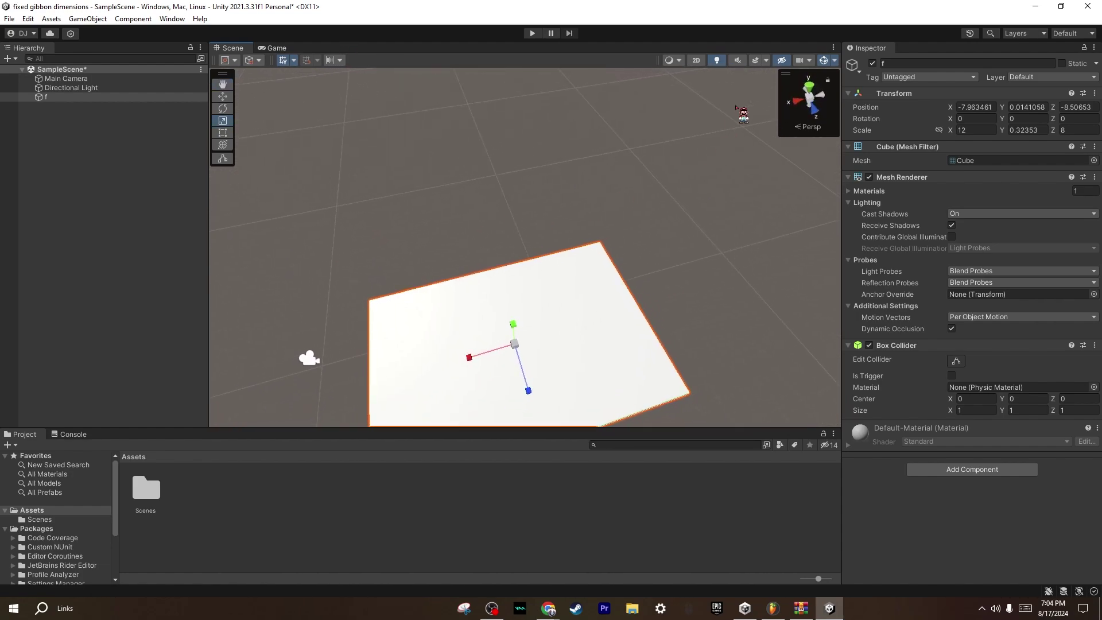
# Adjust the Scene Camera settings and preview the slab through the main camera in the Game view.
pyautogui.click(802, 61)
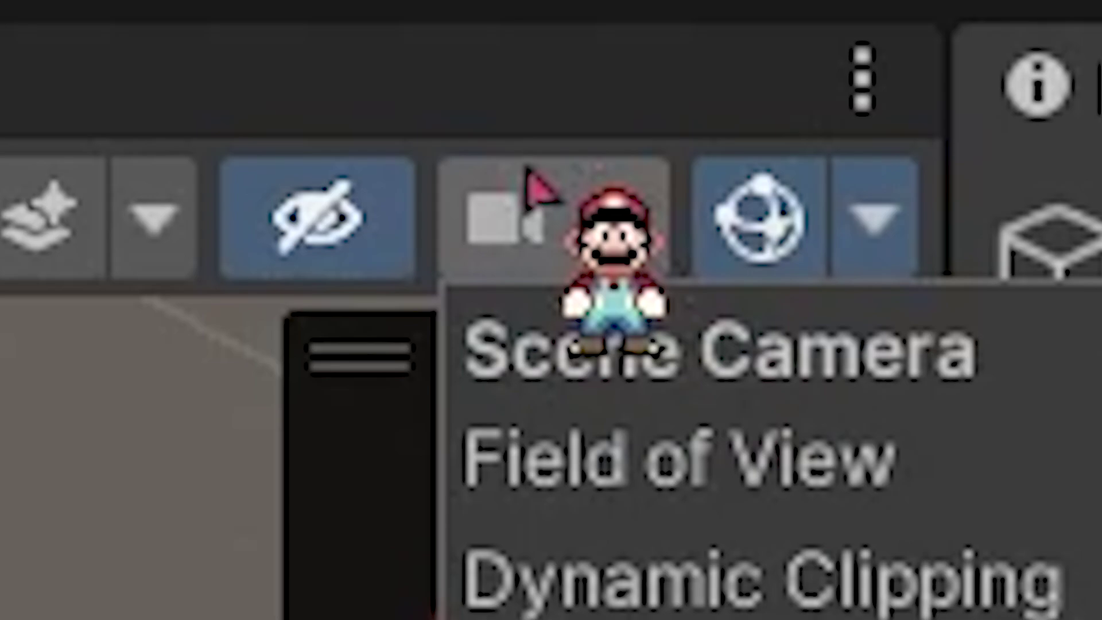
pyautogui.moveTo(666, 310); pyautogui.dragTo(895, 310)
pyautogui.moveTo(436, 241); pyautogui.dragTo(411, 171, button='right')
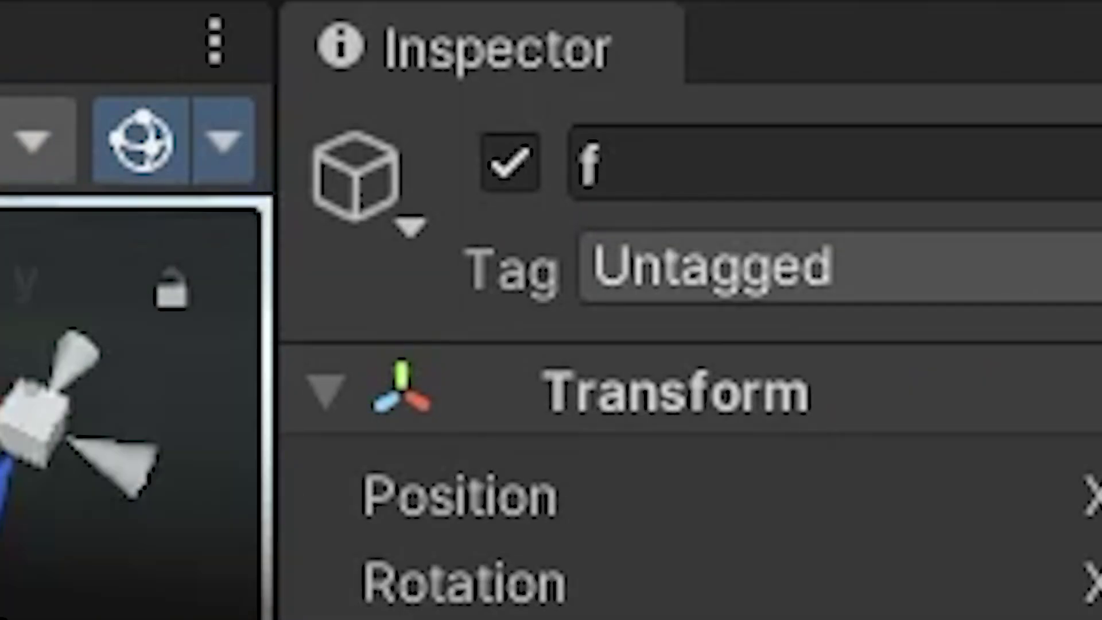
pyautogui.click(275, 50)
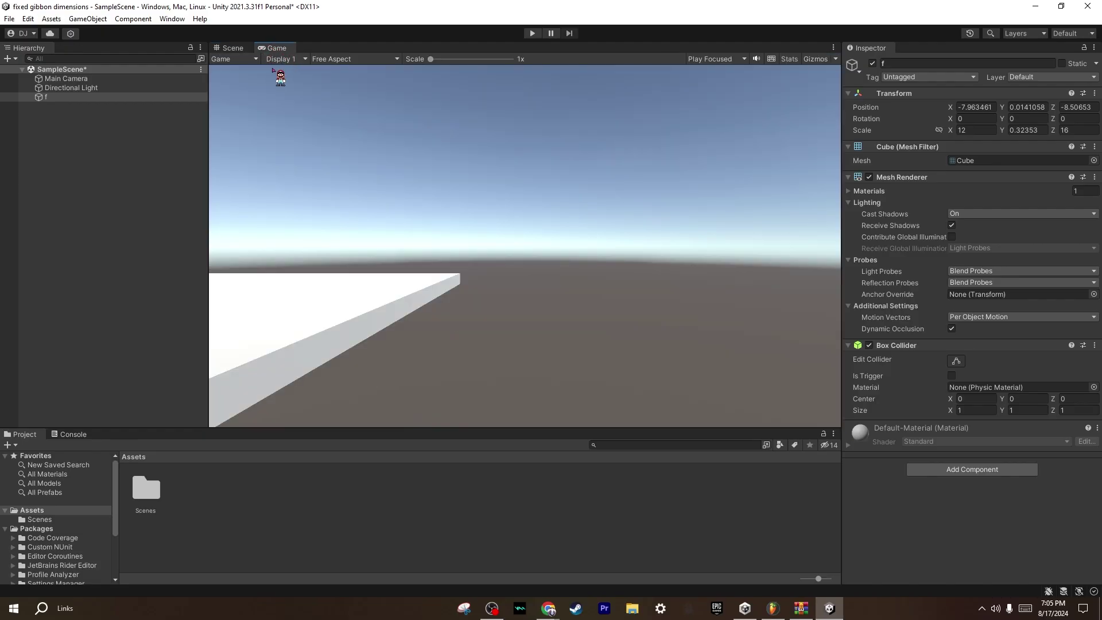
pyautogui.click(232, 48)
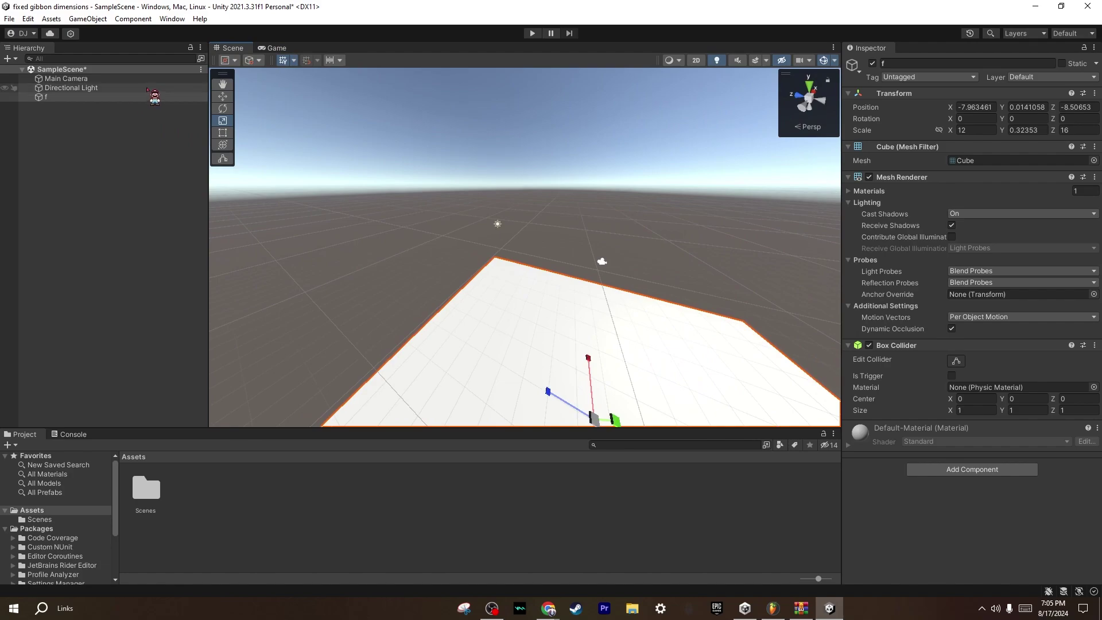
# Try disabling and deleting the Directional Light, and undo the deletion.
pyautogui.doubleClick(71, 87)
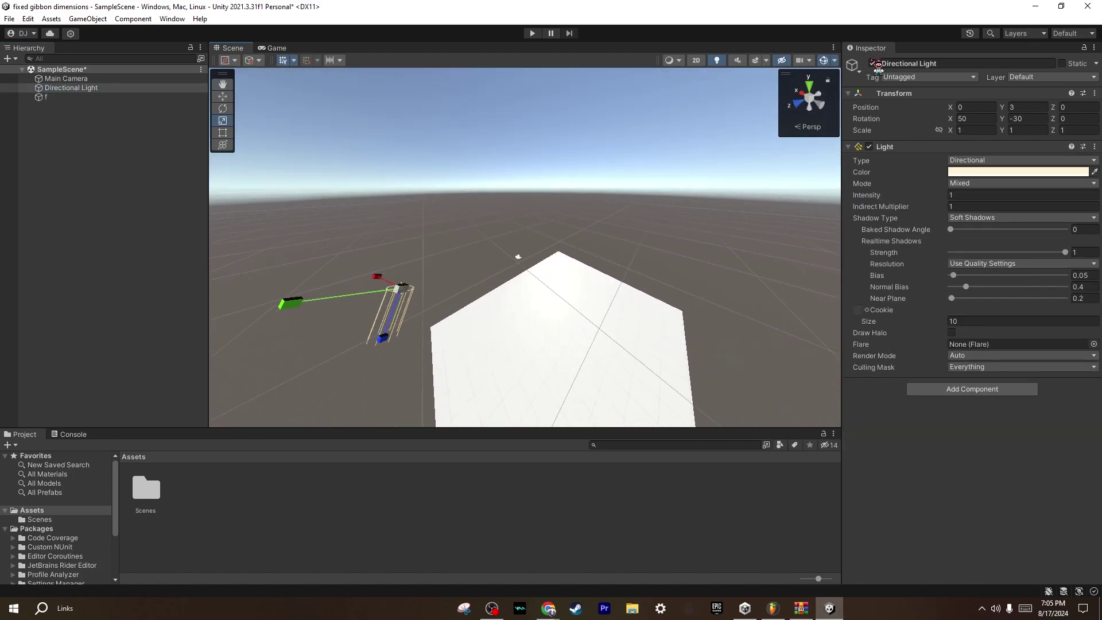
pyautogui.click(872, 64)
pyautogui.click(872, 64)
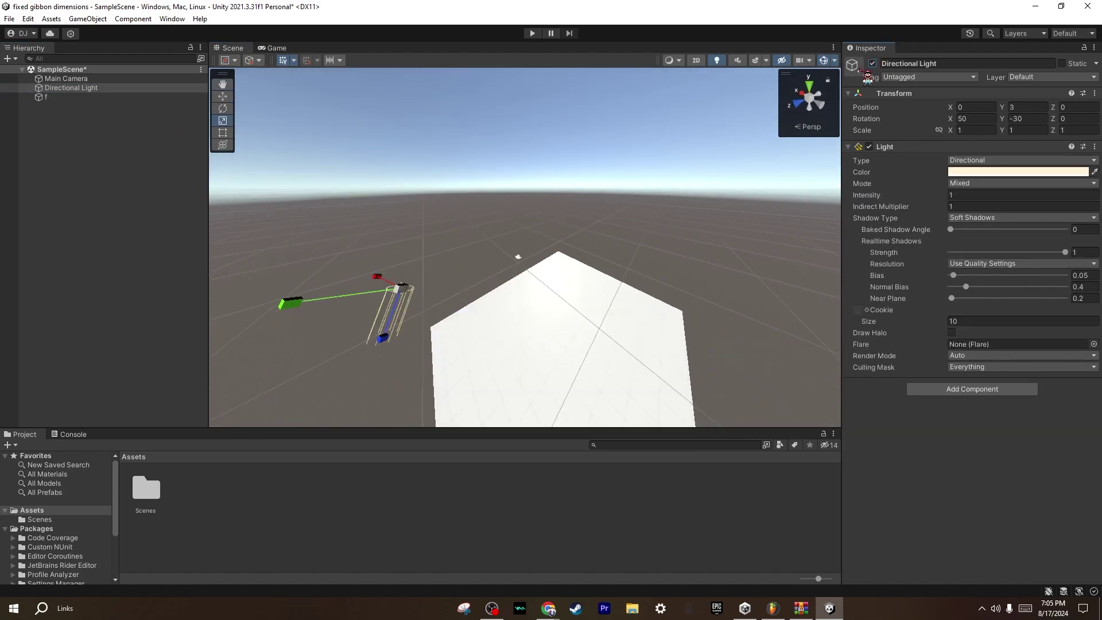
pyautogui.press('Delete')
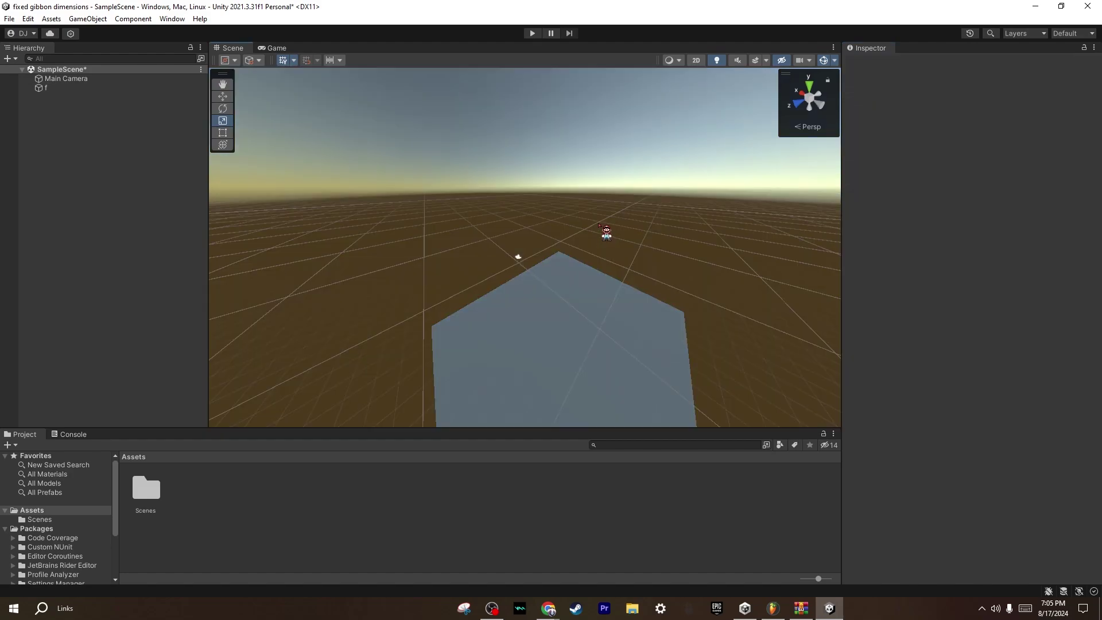
pyautogui.moveTo(584, 189); pyautogui.dragTo(637, 249, button='right')
pyautogui.hotkey('ctrl', 'z')
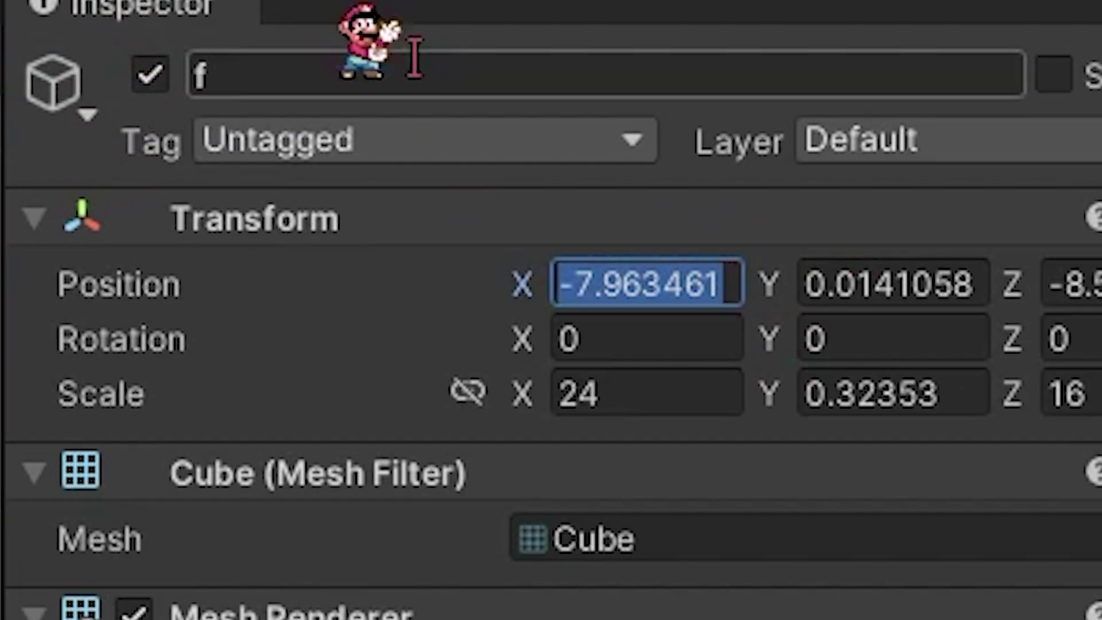
# Set the slab's position to 0 in X, Y and Z.
pyautogui.write('0')
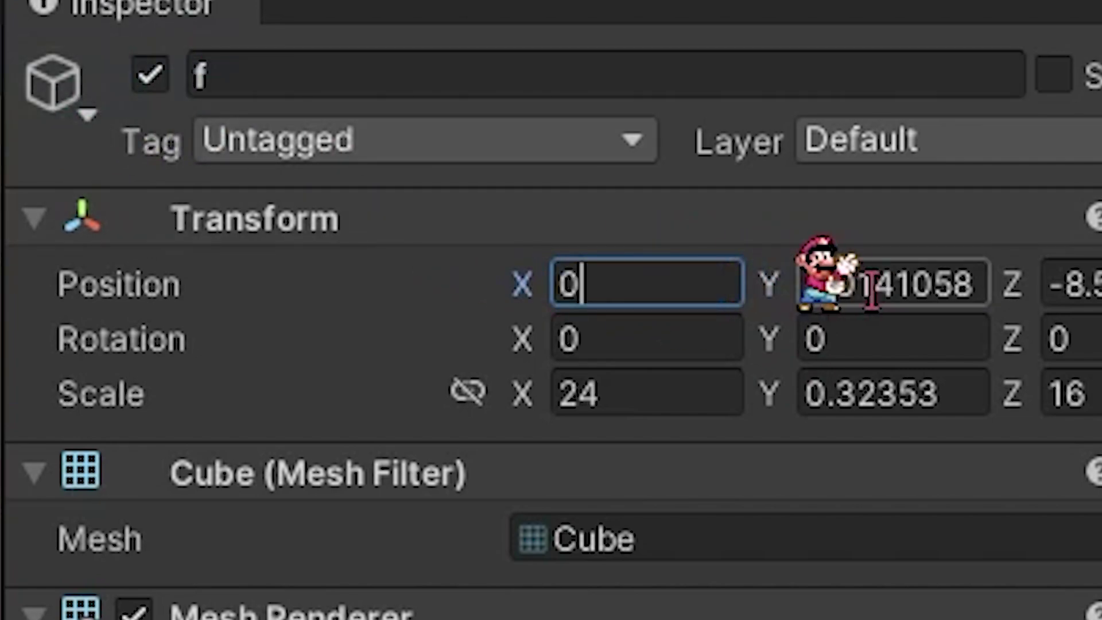
pyautogui.click(890, 287)
pyautogui.write('0')
pyautogui.click(1071, 283)
pyautogui.write('0')
pyautogui.press('Return')
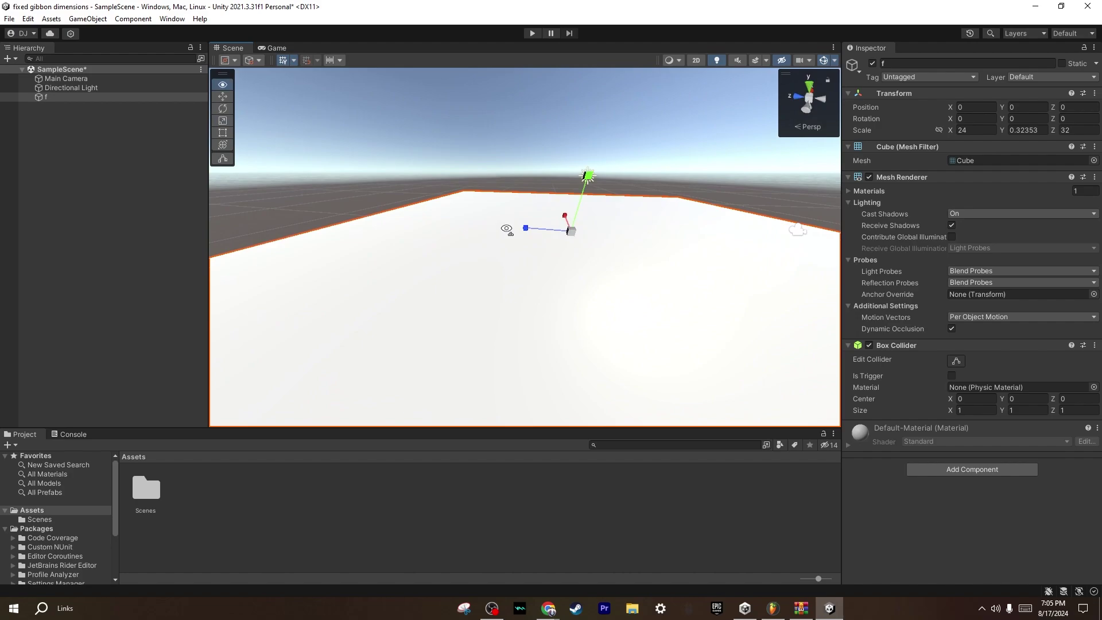
# Enlarge the floor slab to a scale of about 86.4 in X and 78.9 in Z.
pyautogui.scroll(-5, 565, 224)
pyautogui.keyDown('alt'); pyautogui.moveTo(565, 224); pyautogui.dragTo(431, 338); pyautogui.keyUp('alt')
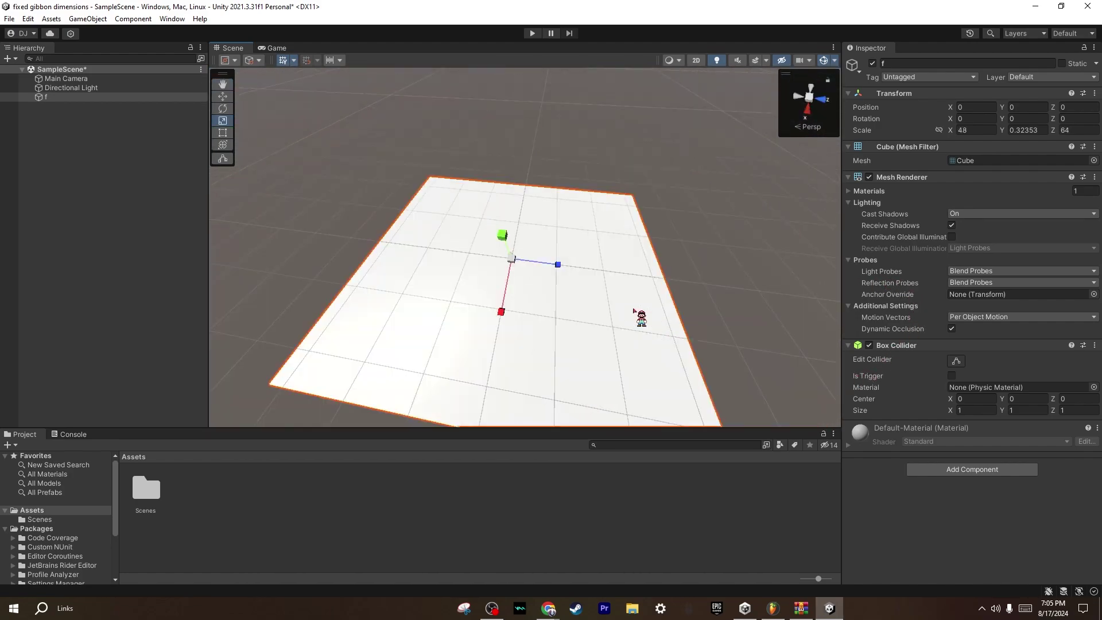
pyautogui.moveTo(636, 311); pyautogui.dragTo(304, 219, button='right')
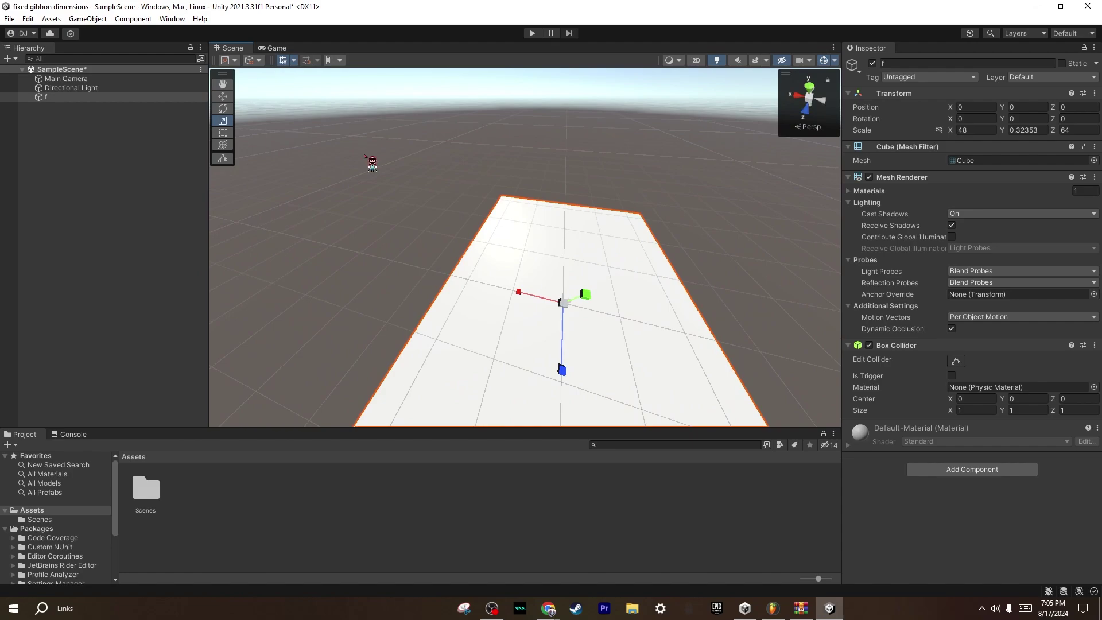
pyautogui.keyDown('alt'); pyautogui.moveTo(368, 160); pyautogui.dragTo(453, 218); pyautogui.keyUp('alt')
pyautogui.keyDown('alt'); pyautogui.scroll(-5, 144, 84); pyautogui.keyUp('alt')
pyautogui.keyDown('alt'); pyautogui.scroll(4, 287, 90); pyautogui.keyUp('alt')
pyautogui.moveTo(495, 250); pyautogui.dragTo(477, 327)
pyautogui.scroll(-4, 476, 327)
pyautogui.moveTo(476, 327); pyautogui.dragTo(463, 337)
pyautogui.moveTo(578, 427); pyautogui.dragTo(578, 447)
pyautogui.keyDown('alt'); pyautogui.moveTo(563, 376); pyautogui.dragTo(301, 95); pyautogui.keyUp('alt')
pyautogui.keyDown('alt'); pyautogui.scroll(3, 504, 418); pyautogui.keyUp('alt')
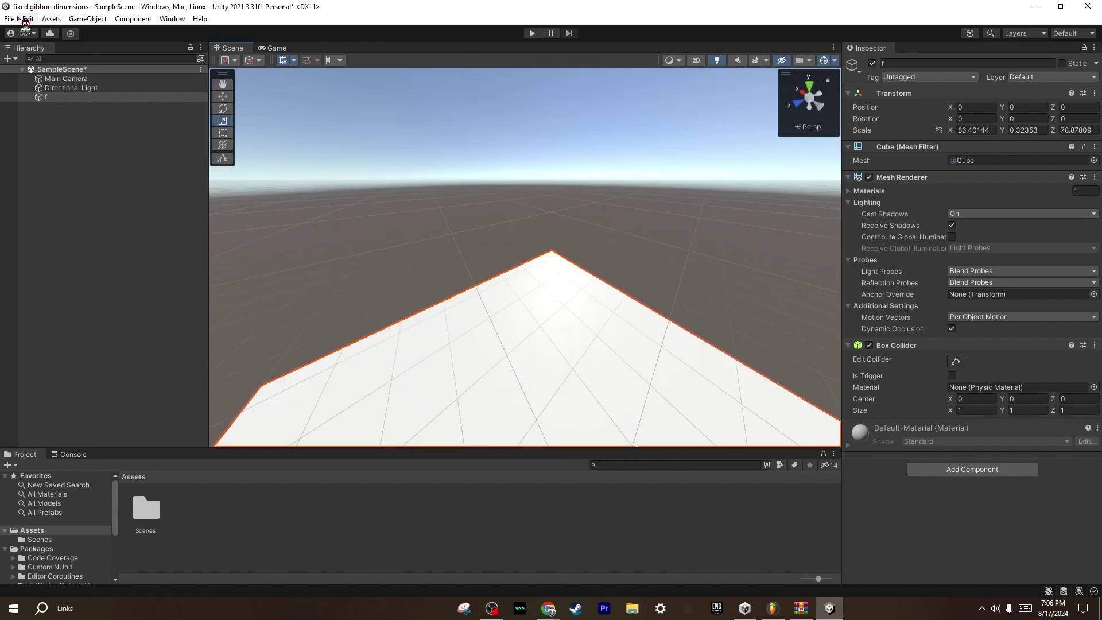
# Install XR Plugin Management from the project settings.
pyautogui.click(26, 18)
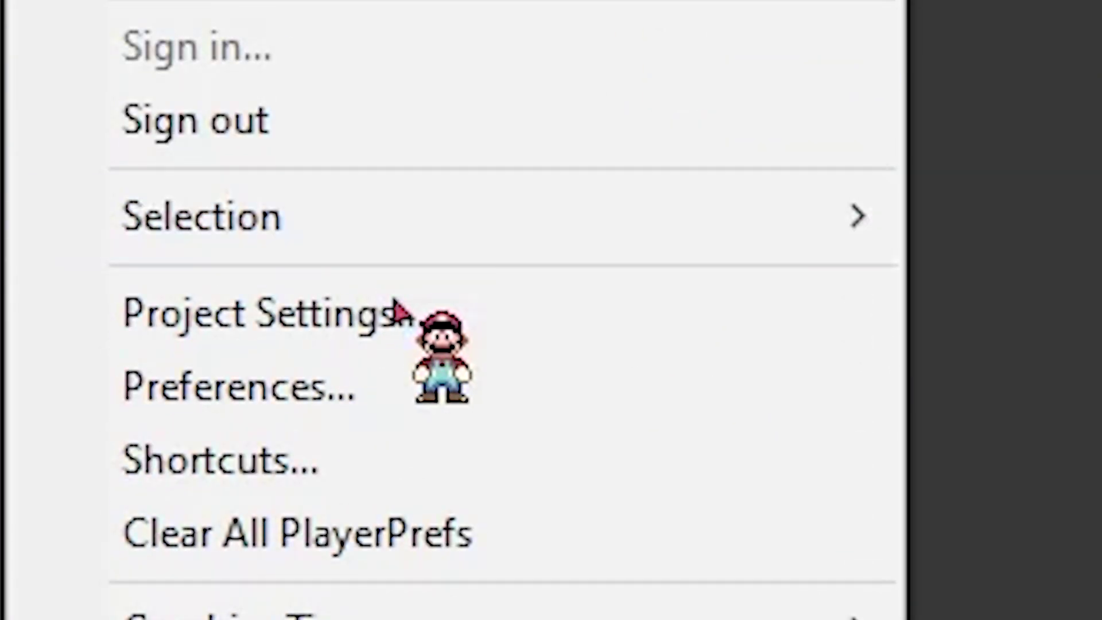
pyautogui.click(85, 385)
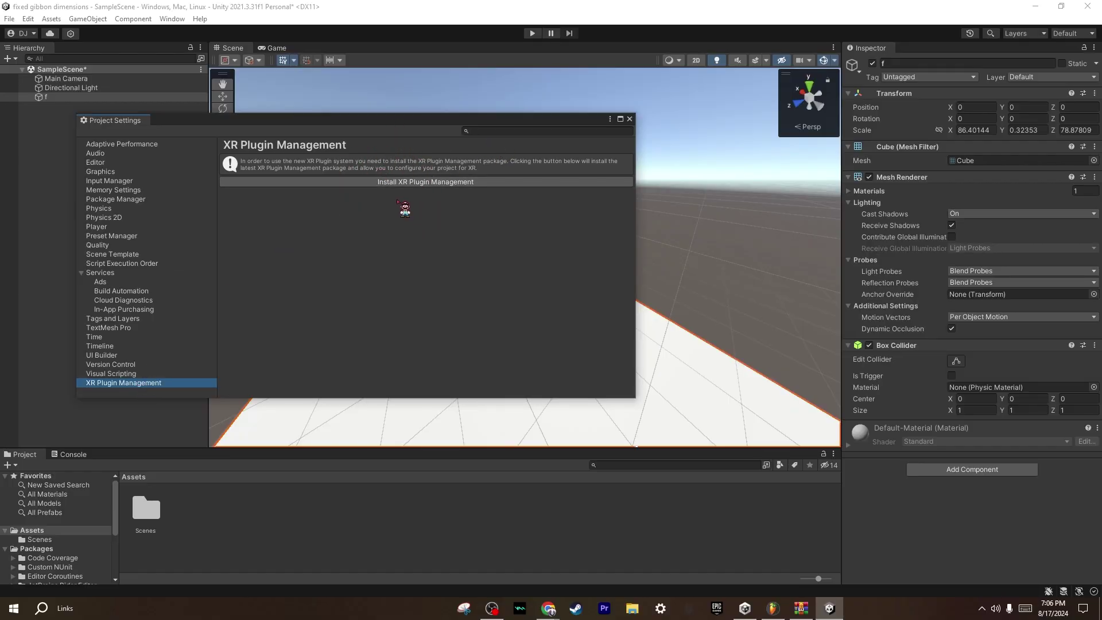
pyautogui.click(453, 182)
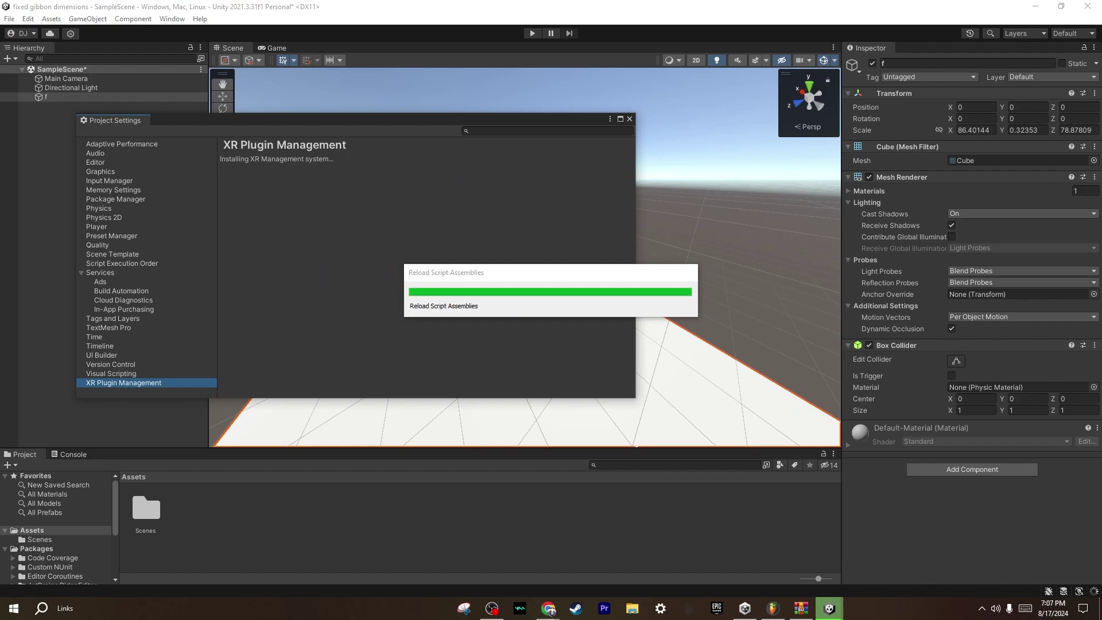
# Enable the Open XR plug-in provider for desktop, accepting the new input backends with an editor restart and saving the scene changes.
pyautogui.moveTo(374, 122); pyautogui.dragTo(518, 162)
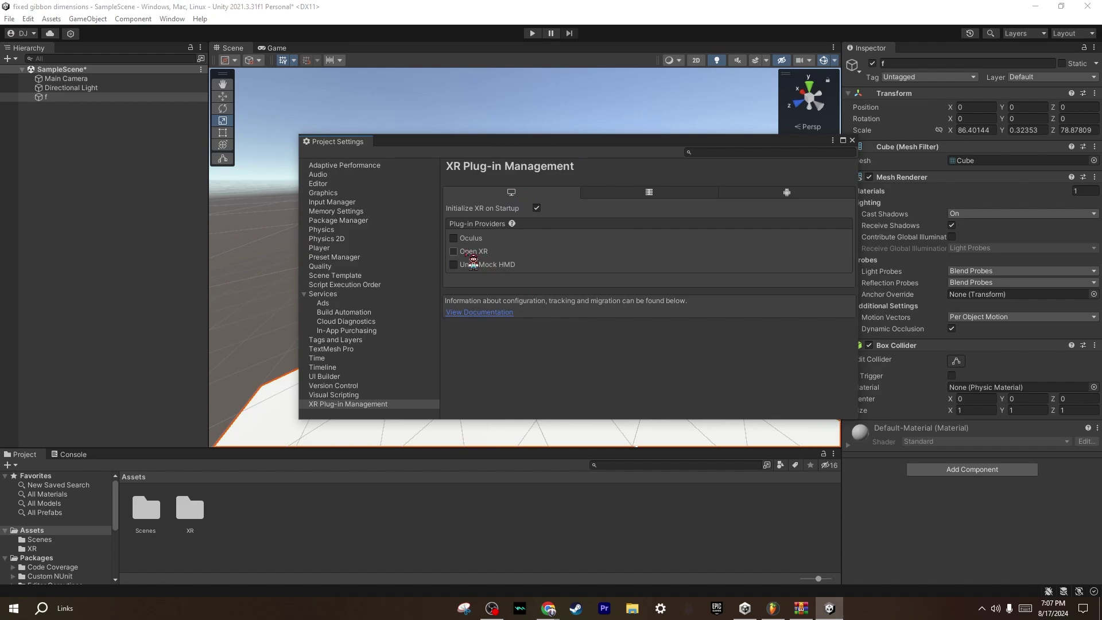
pyautogui.click(471, 252)
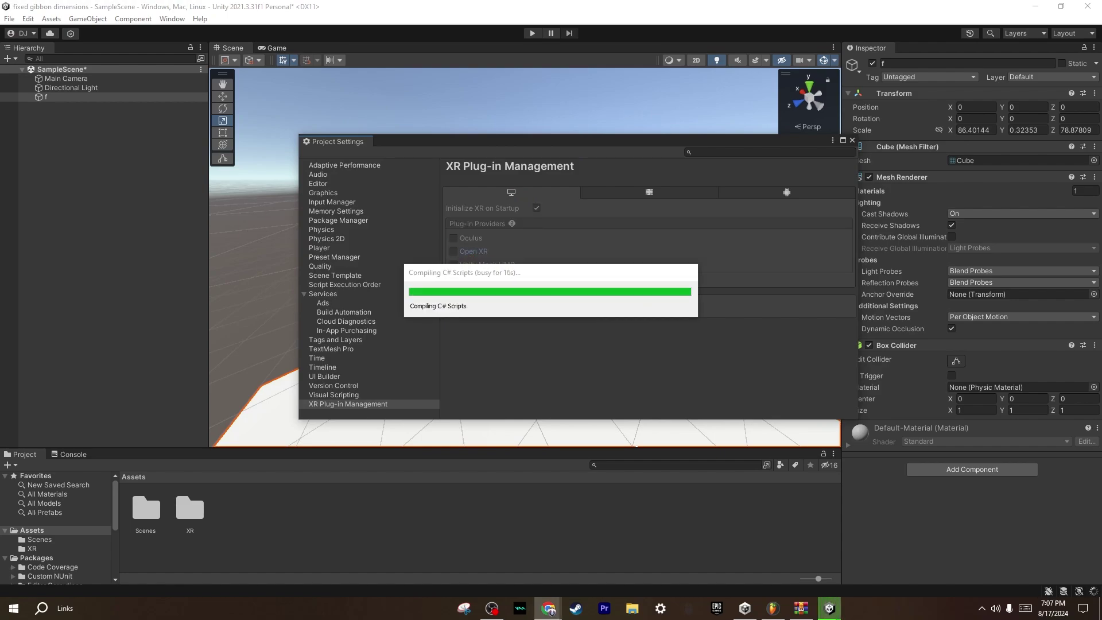
pyautogui.moveTo(504, 269); pyautogui.dragTo(568, 270)
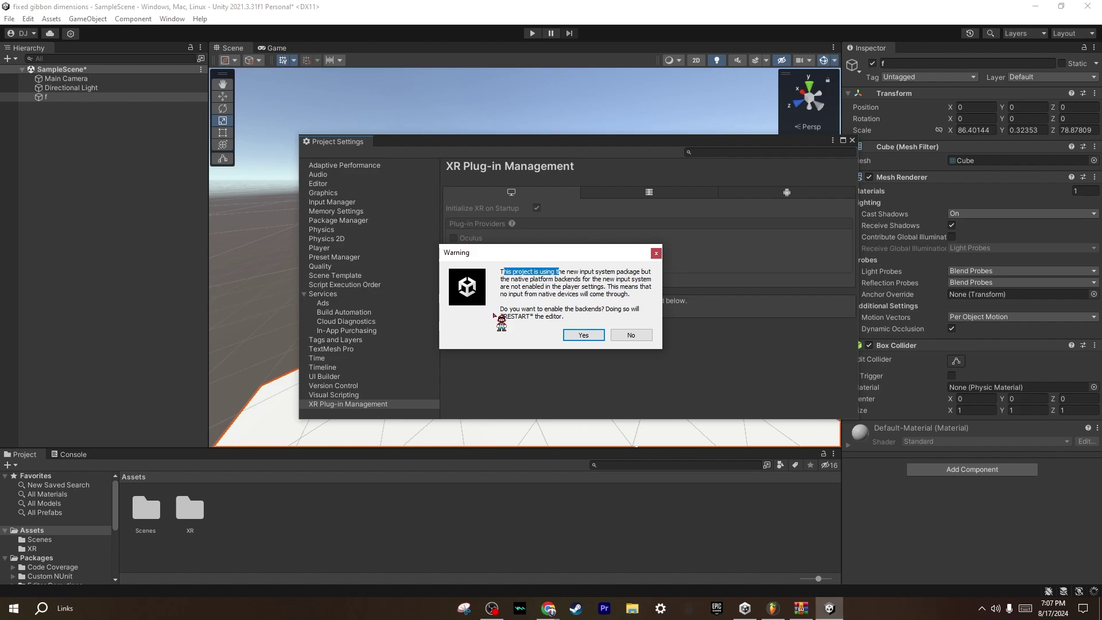
pyautogui.click(571, 336)
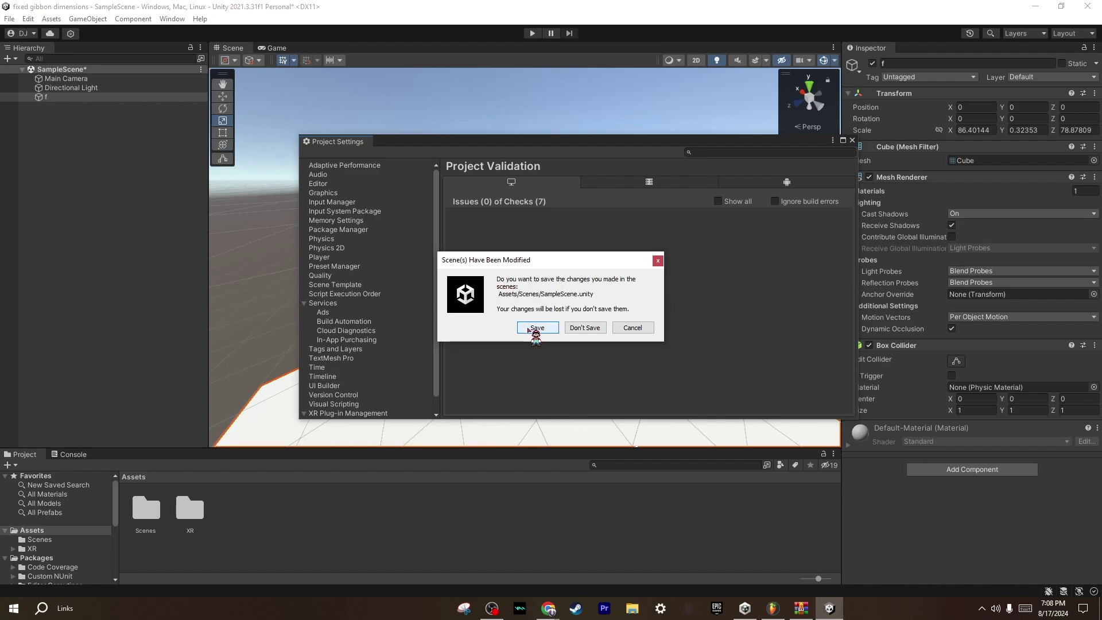
pyautogui.click(526, 331)
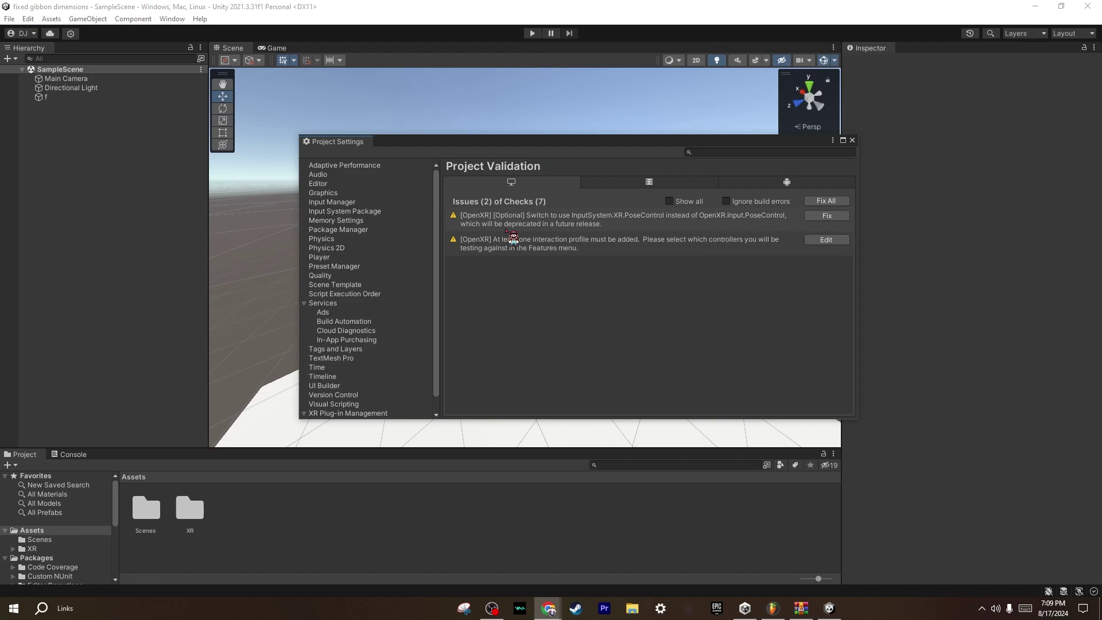
# Fix all listed project validation issues and set the desktop OpenXR render mode to Multi-pass.
pyautogui.click(826, 201)
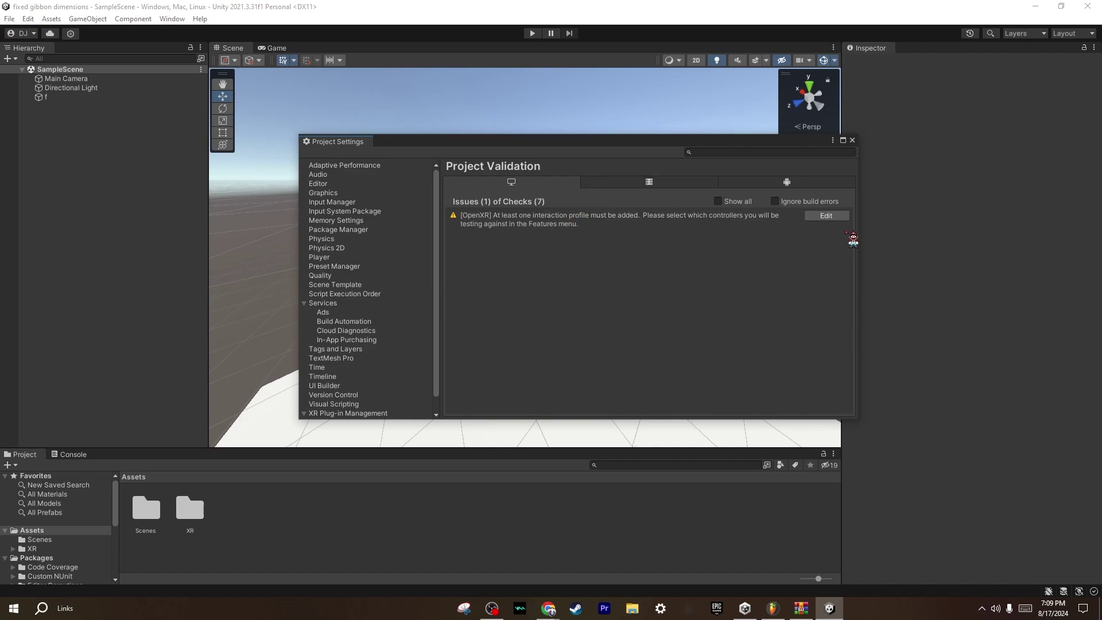
pyautogui.click(830, 217)
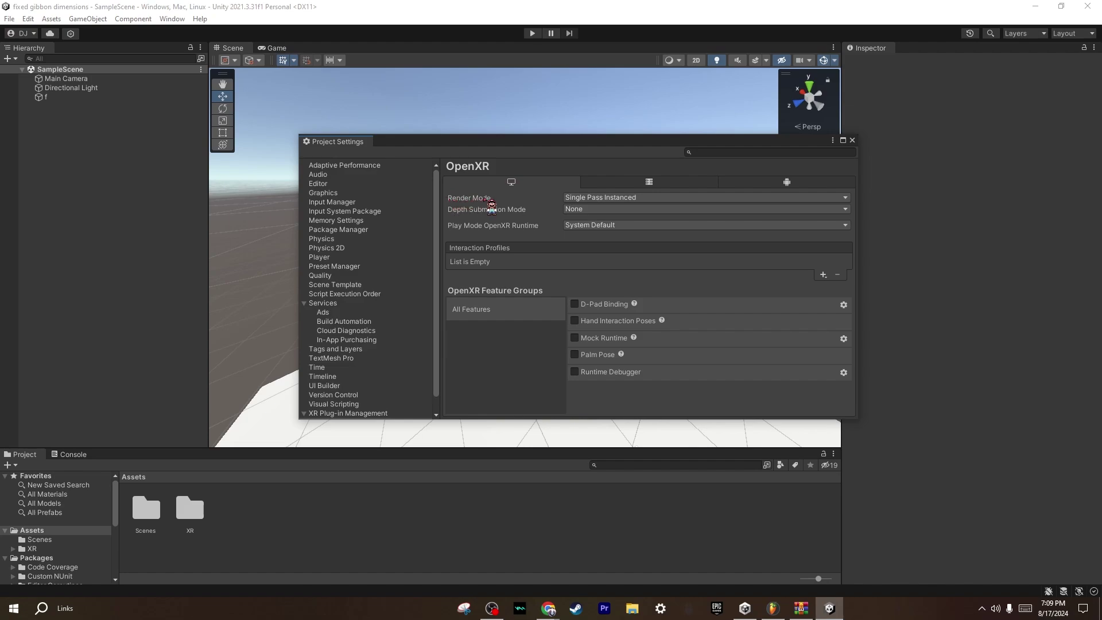
pyautogui.click(592, 199)
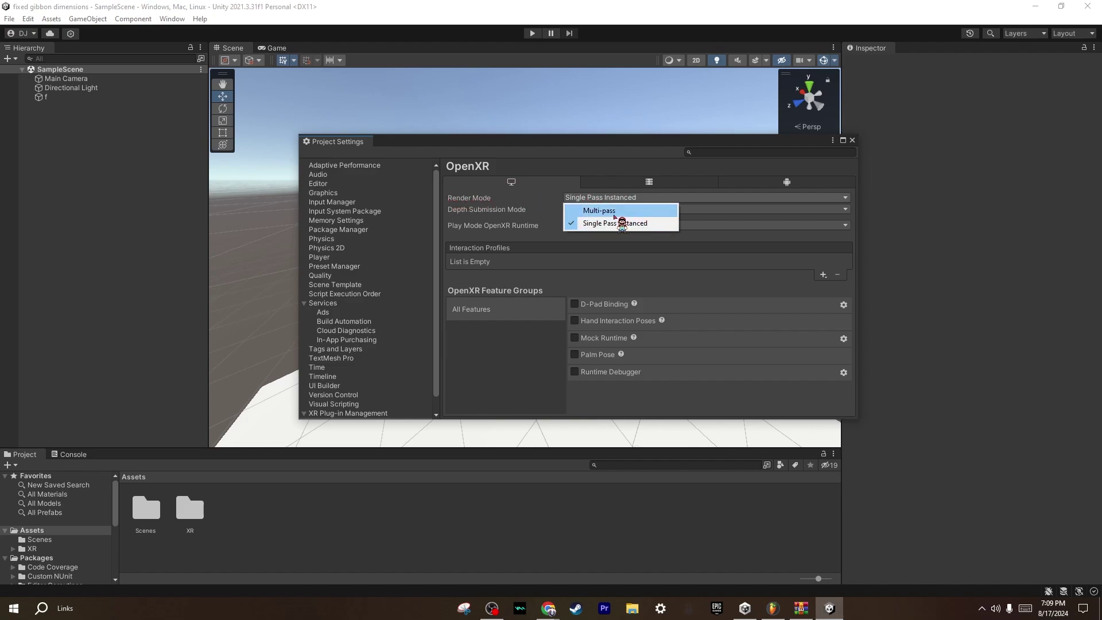
pyautogui.click(609, 211)
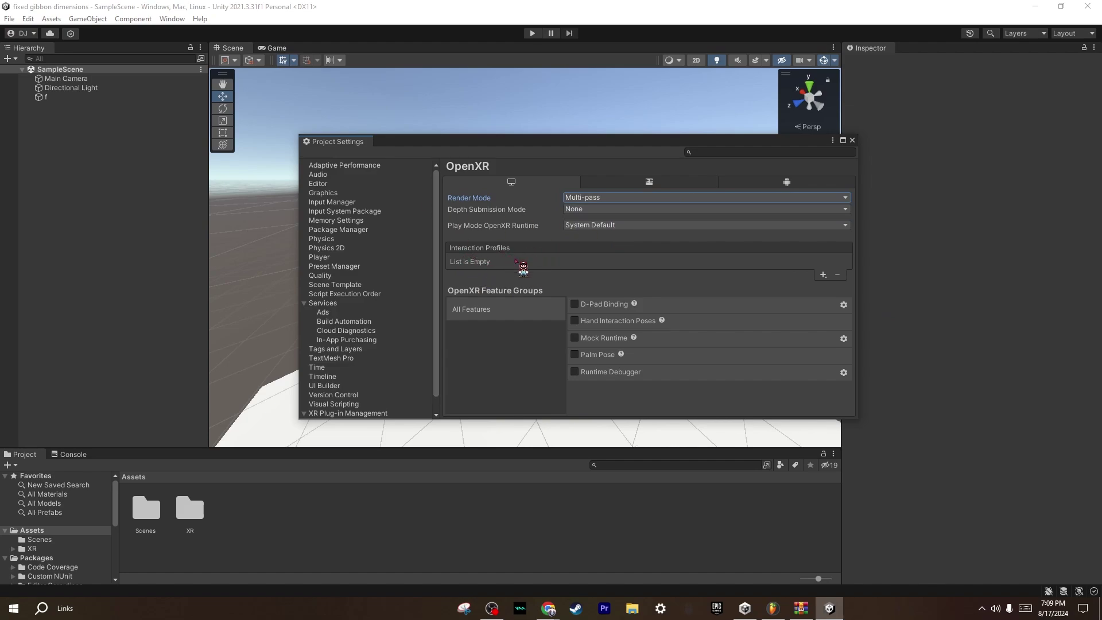
# Add the Valve Index Controller Profile and Oculus Touch Controller Profile to the desktop OpenXR interaction profiles.
pyautogui.click(823, 275)
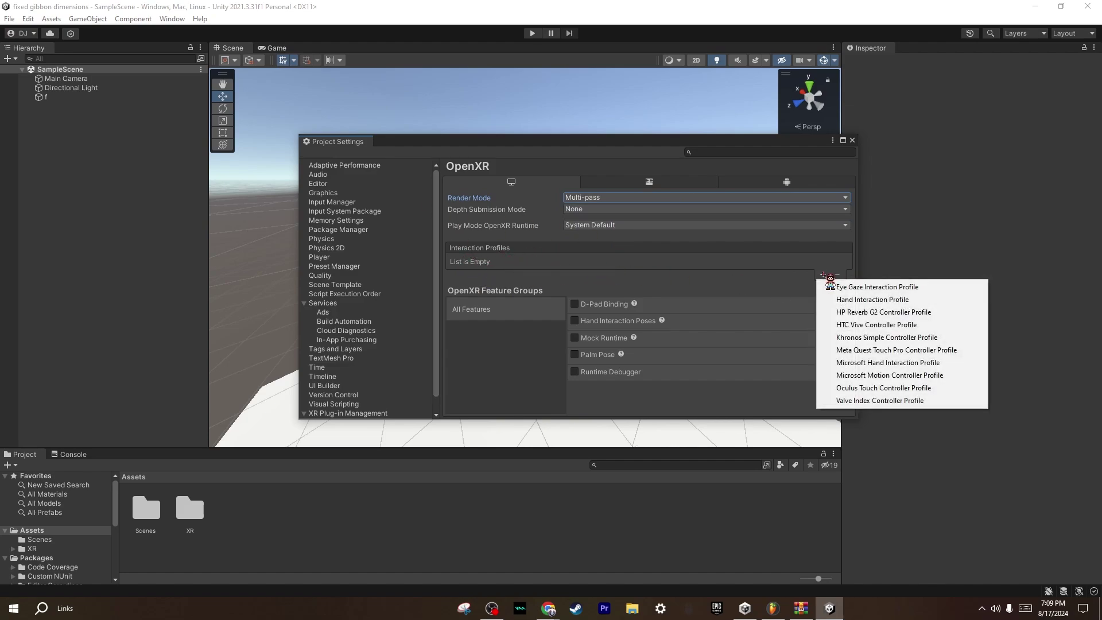
pyautogui.click(897, 401)
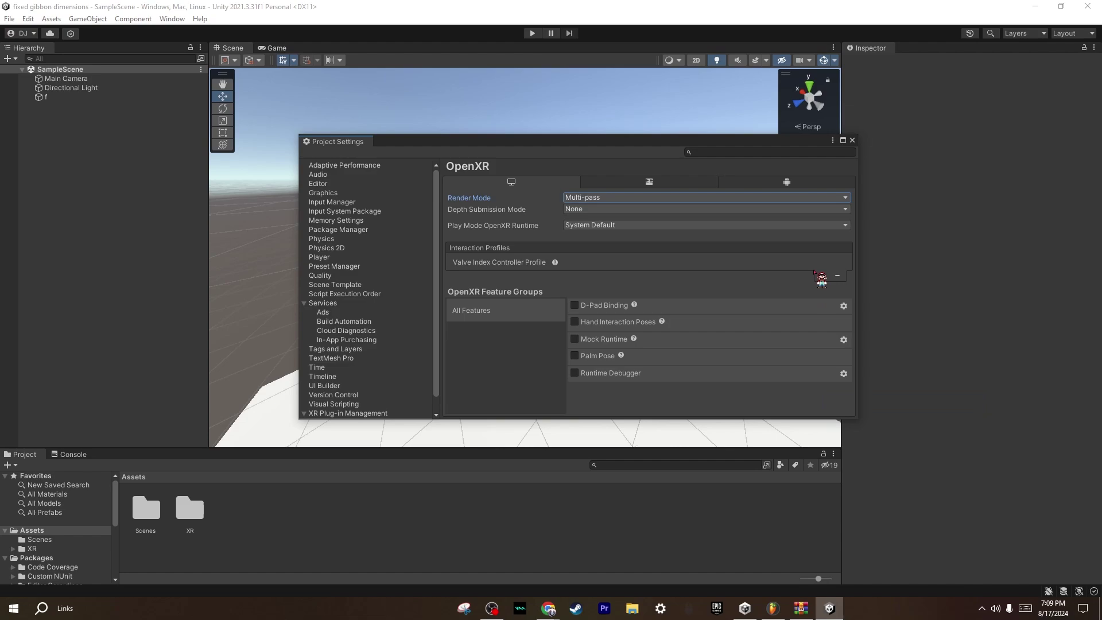
pyautogui.click(823, 275)
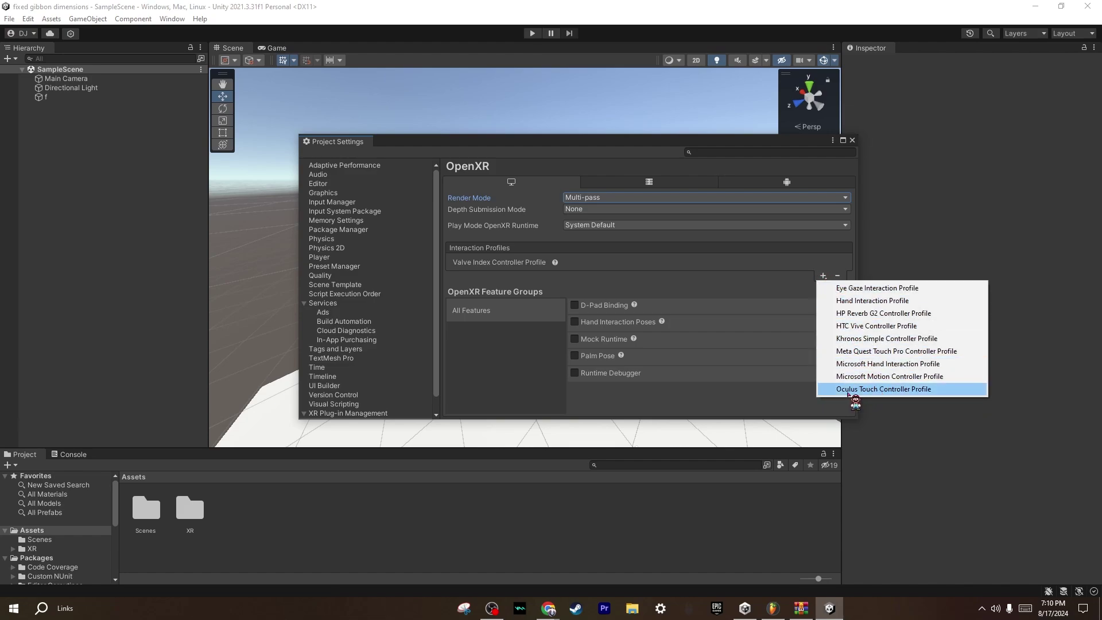
pyautogui.click(865, 390)
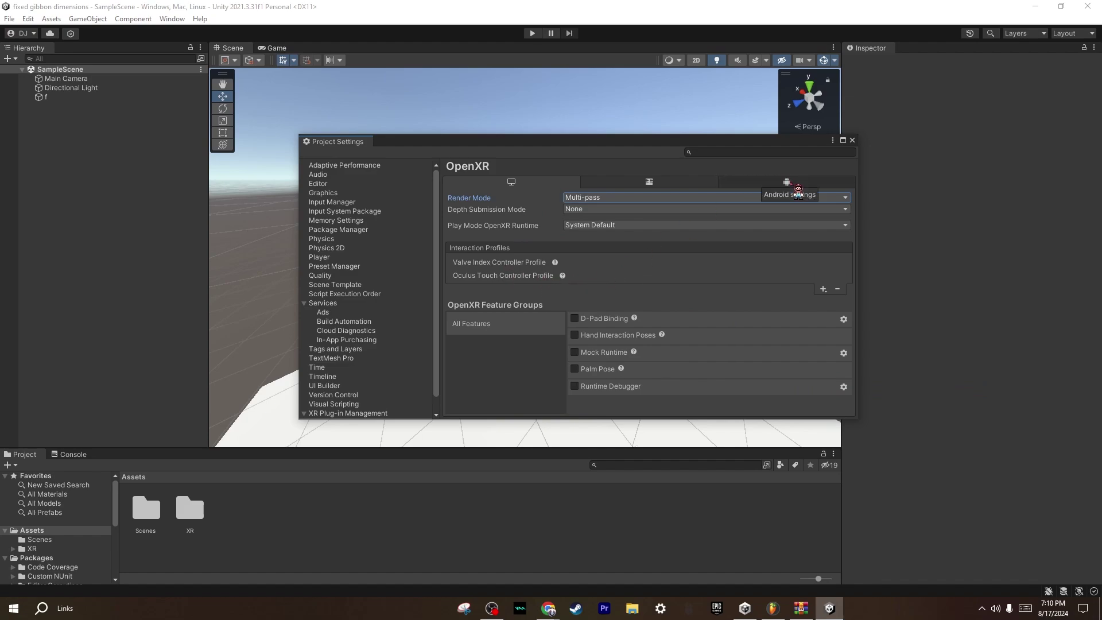
# For Android, set the OpenXR render mode to Multi-pass and add the Oculus Touch Controller Profile.
pyautogui.click(783, 182)
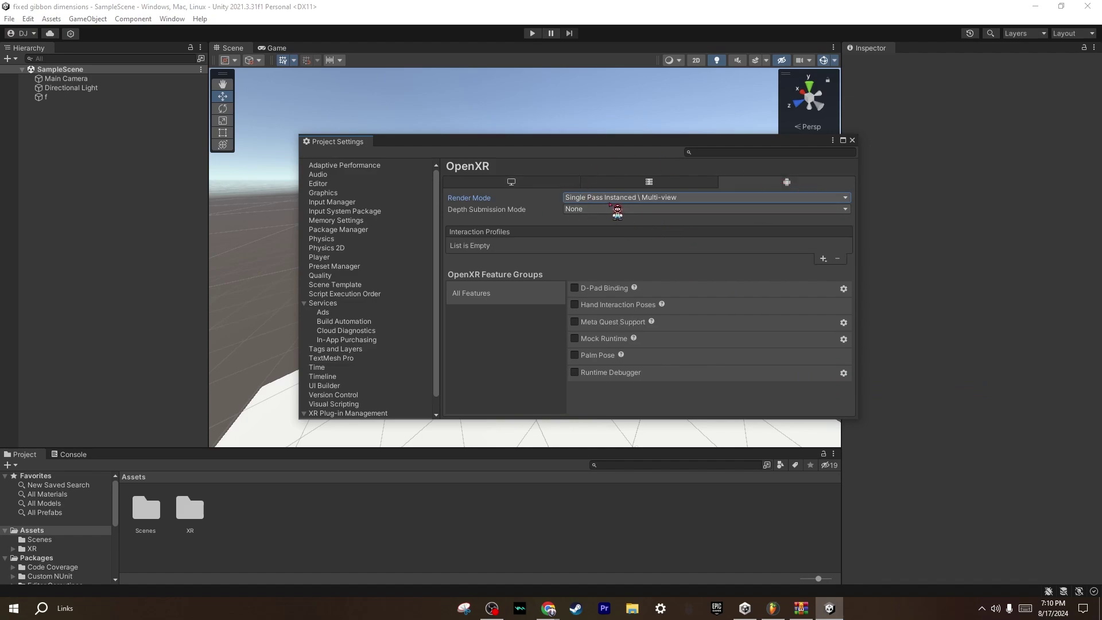
pyautogui.click(620, 198)
pyautogui.click(614, 211)
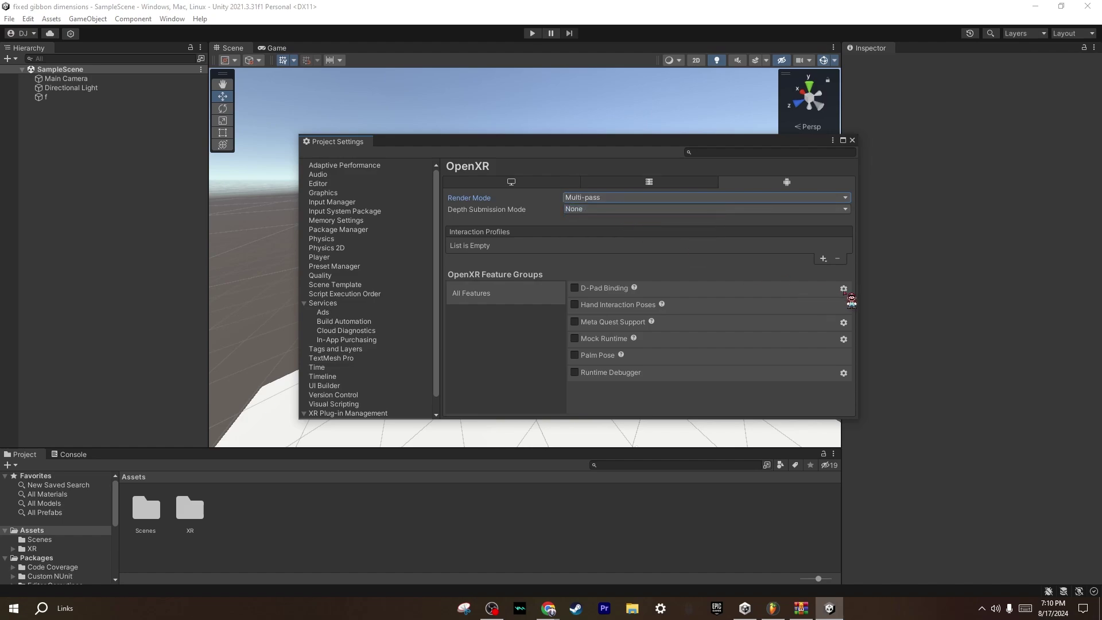
pyautogui.click(822, 259)
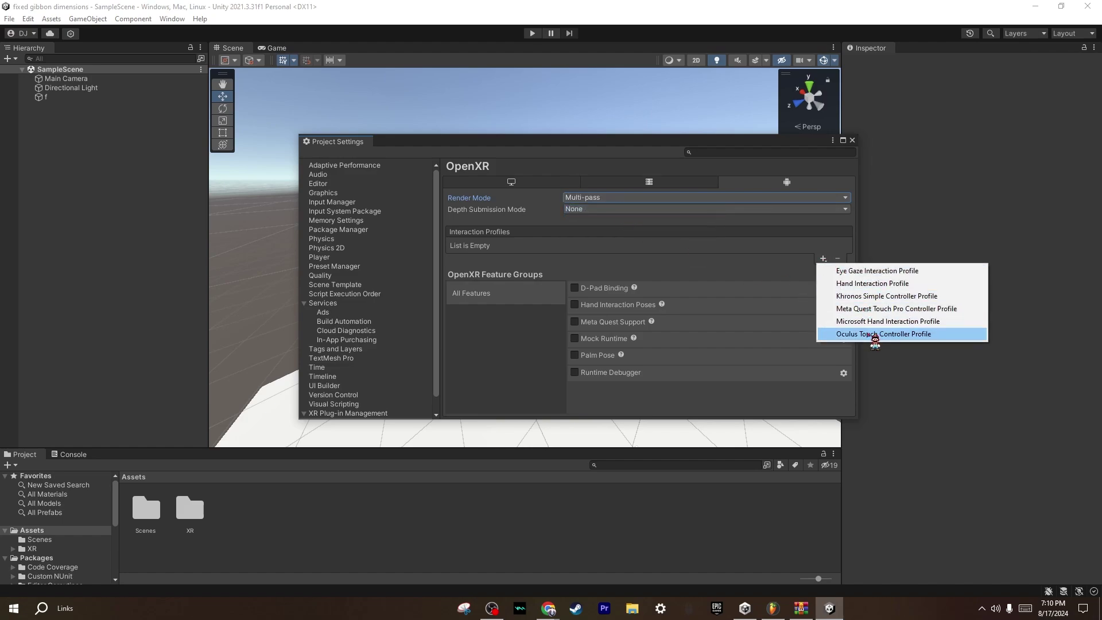
pyautogui.click(870, 334)
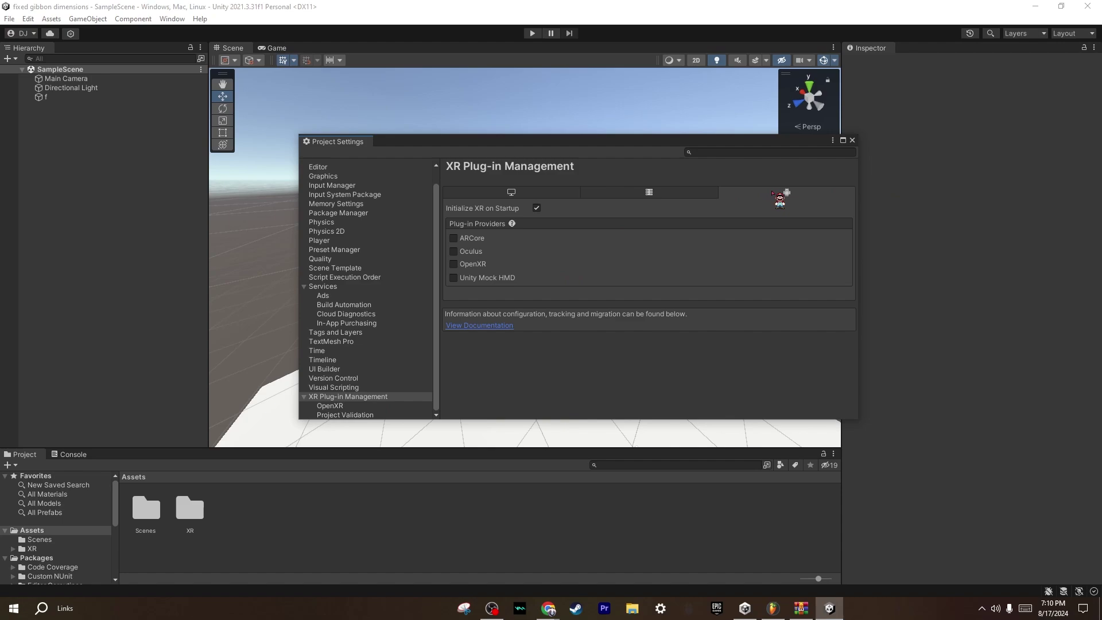
# Enable the Oculus plug-in provider for Android in XR Plug-in Management and close the project settings.
pyautogui.click(471, 253)
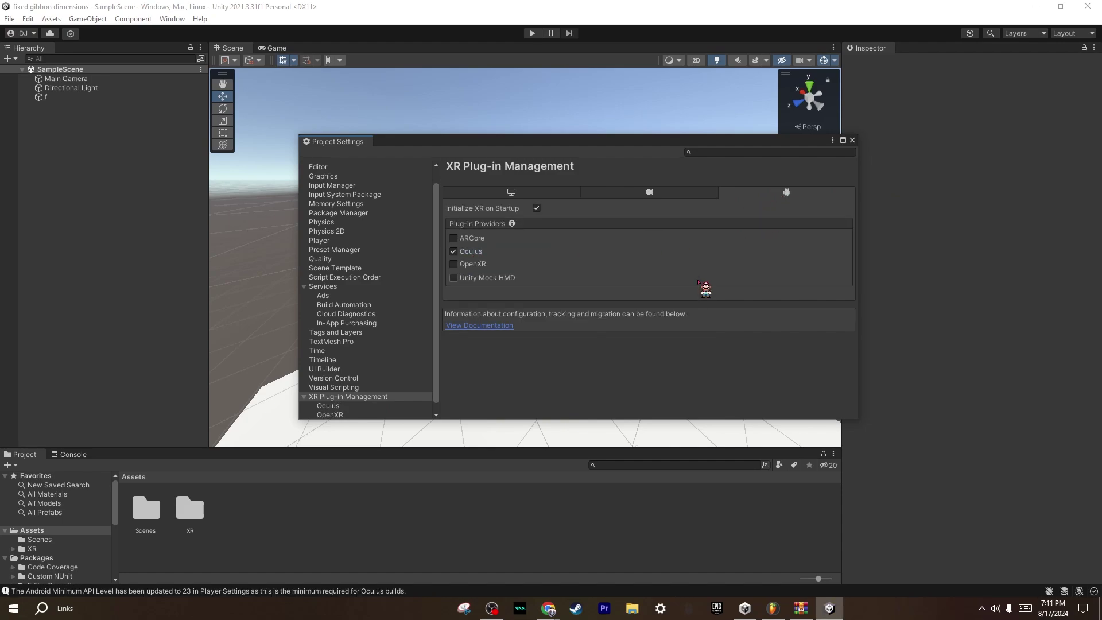
pyautogui.moveTo(573, 142); pyautogui.dragTo(744, 149)
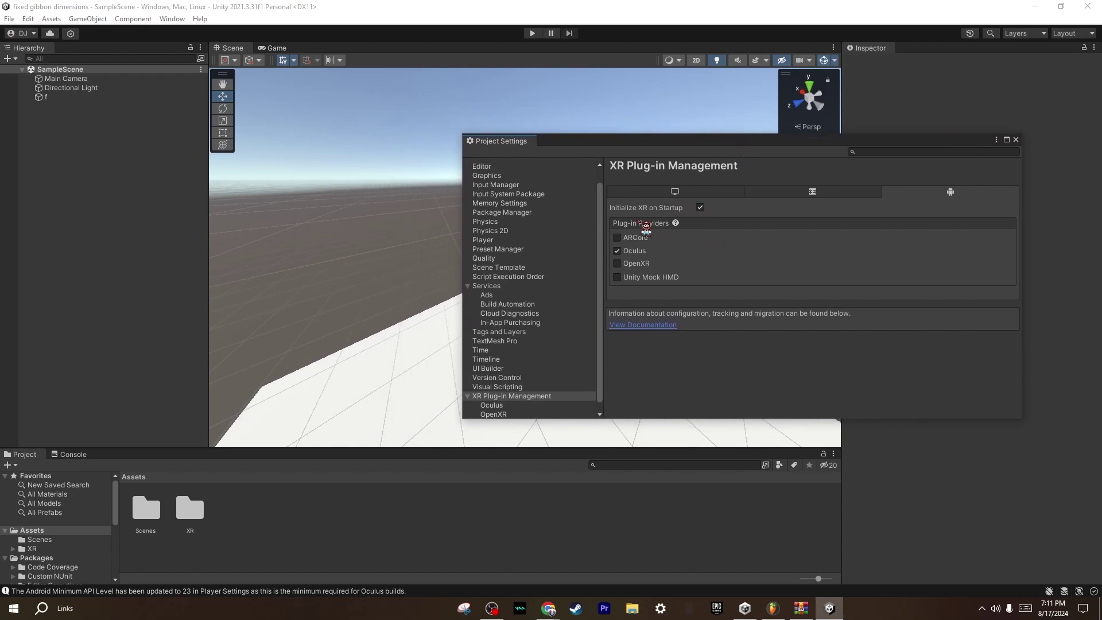
pyautogui.doubleClick(186, 511)
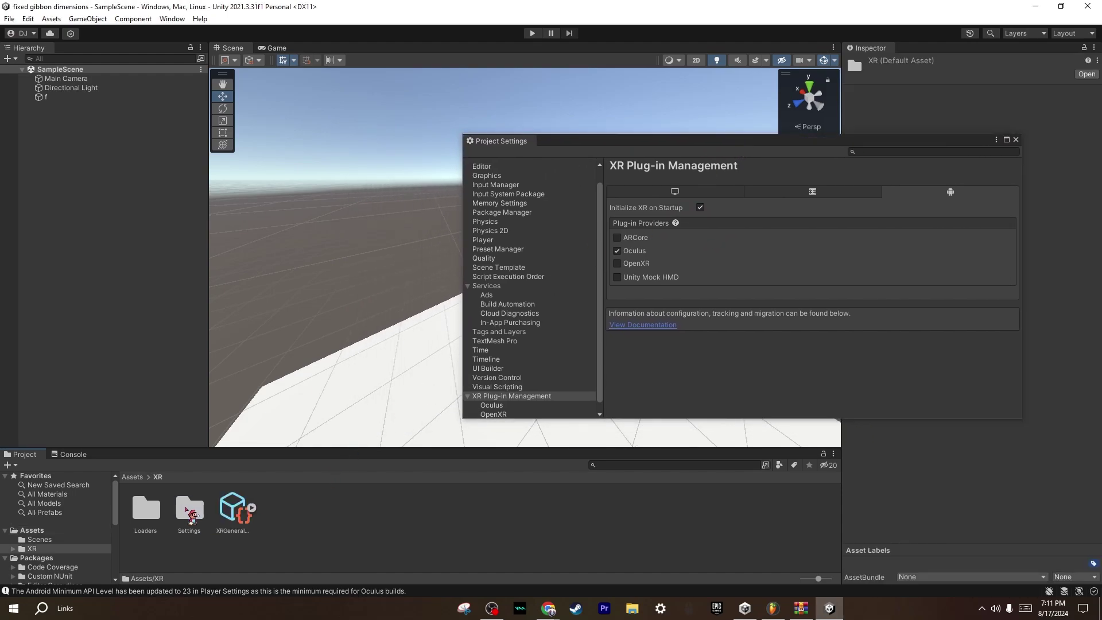
pyautogui.click(132, 477)
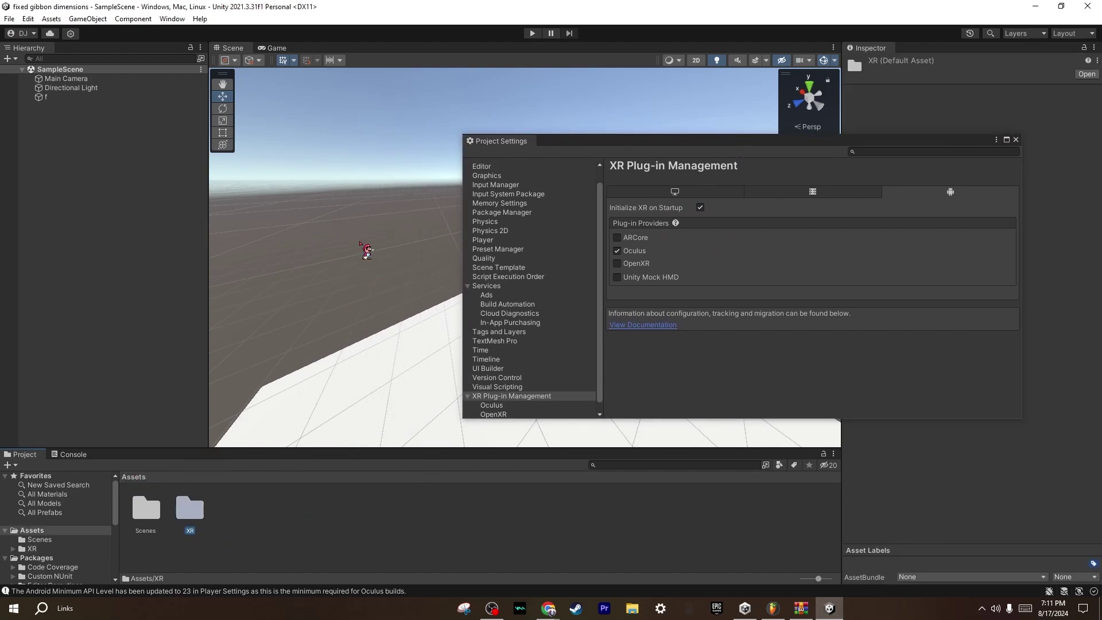
pyautogui.moveTo(578, 139); pyautogui.dragTo(466, 147)
pyautogui.click(902, 147)
# Add the package com.unity.xr.interaction.toolkit from a git URL in the Package Manager.
pyautogui.click(172, 19)
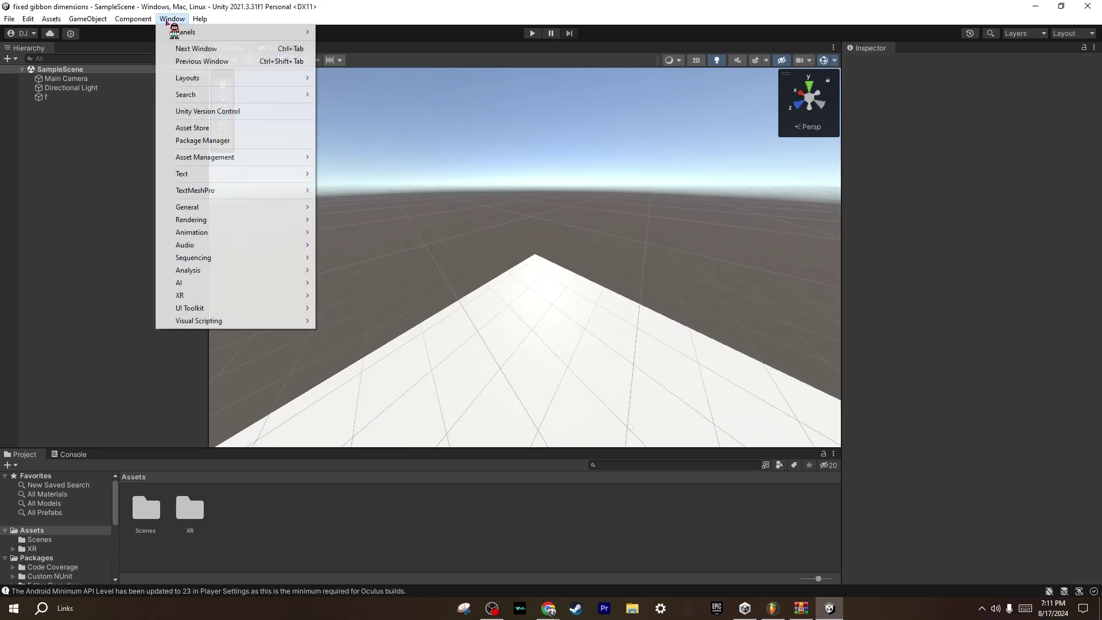
pyautogui.click(207, 141)
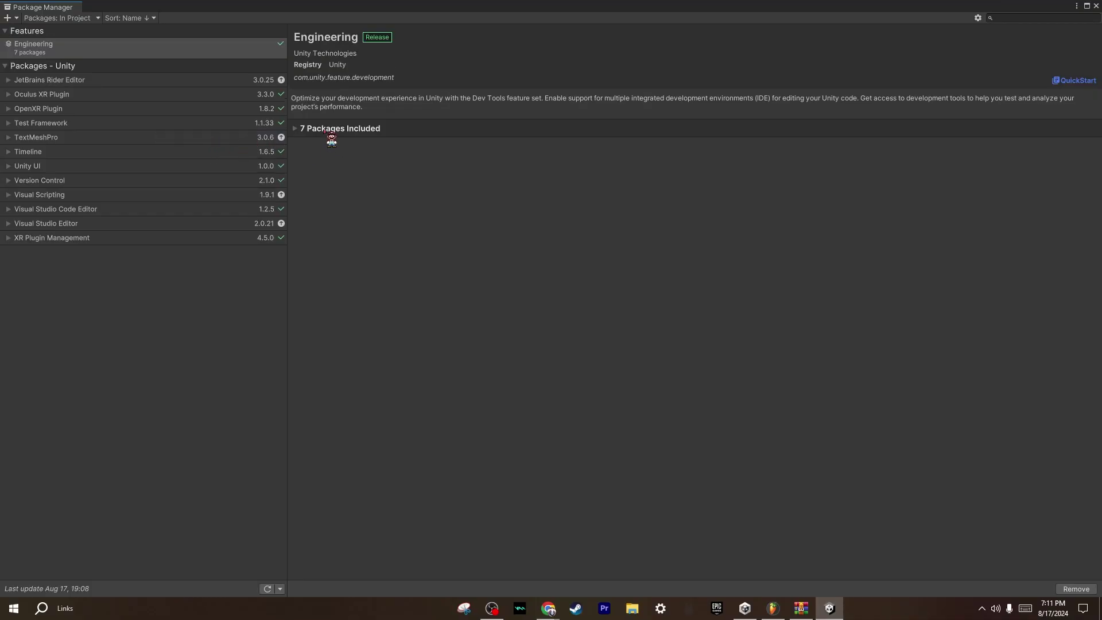
pyautogui.moveTo(323, 6); pyautogui.dragTo(384, 27)
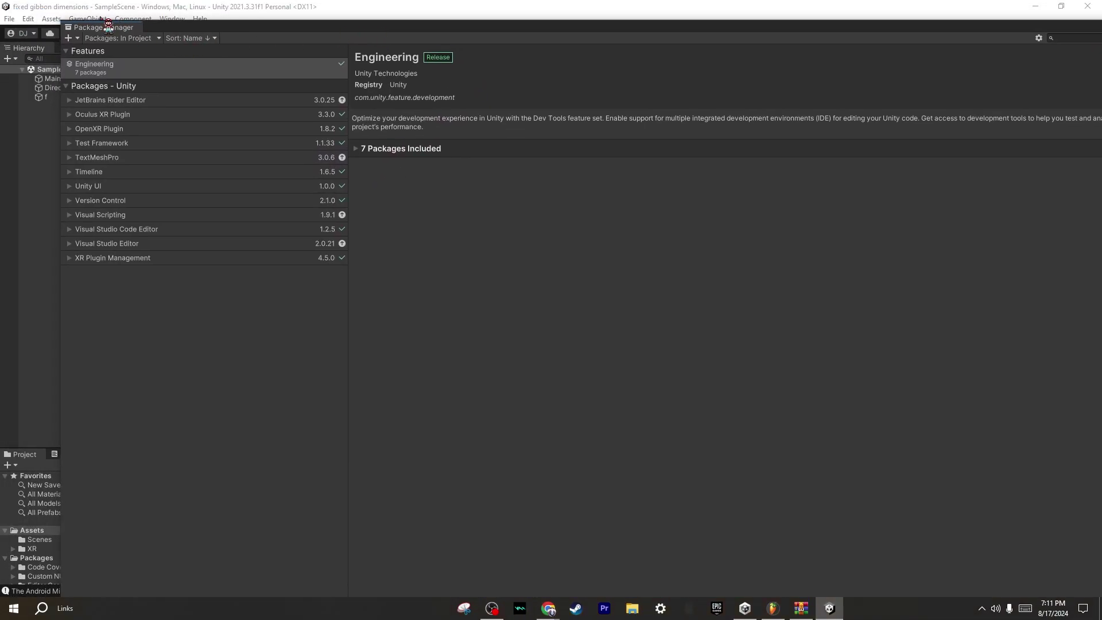
pyautogui.moveTo(60, 21); pyautogui.dragTo(620, 354)
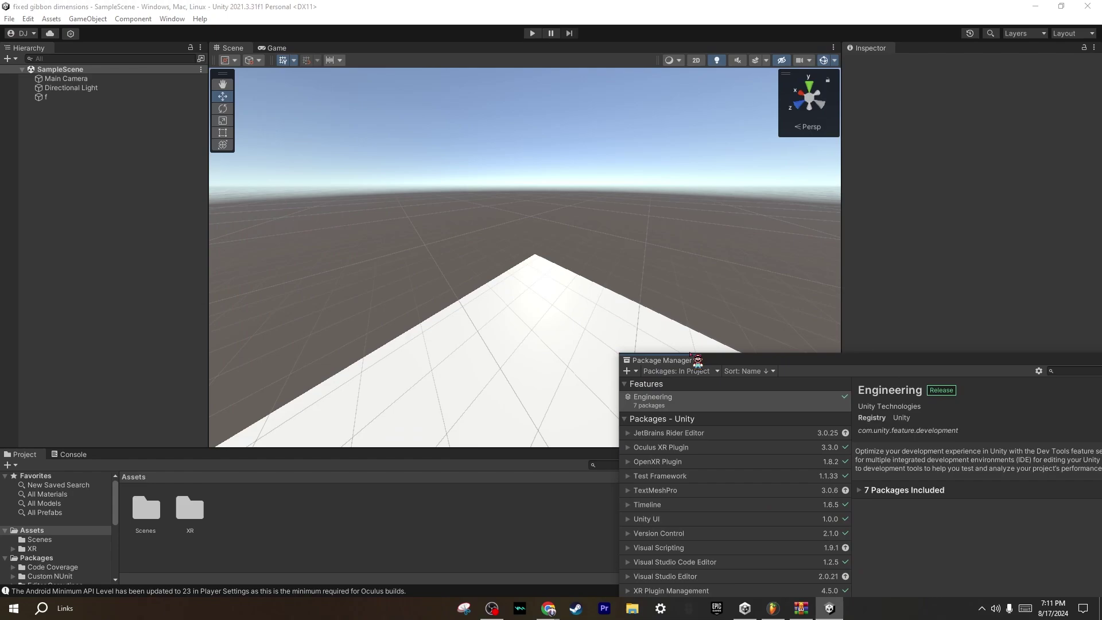
pyautogui.moveTo(728, 366); pyautogui.dragTo(277, 220)
pyautogui.click(268, 215)
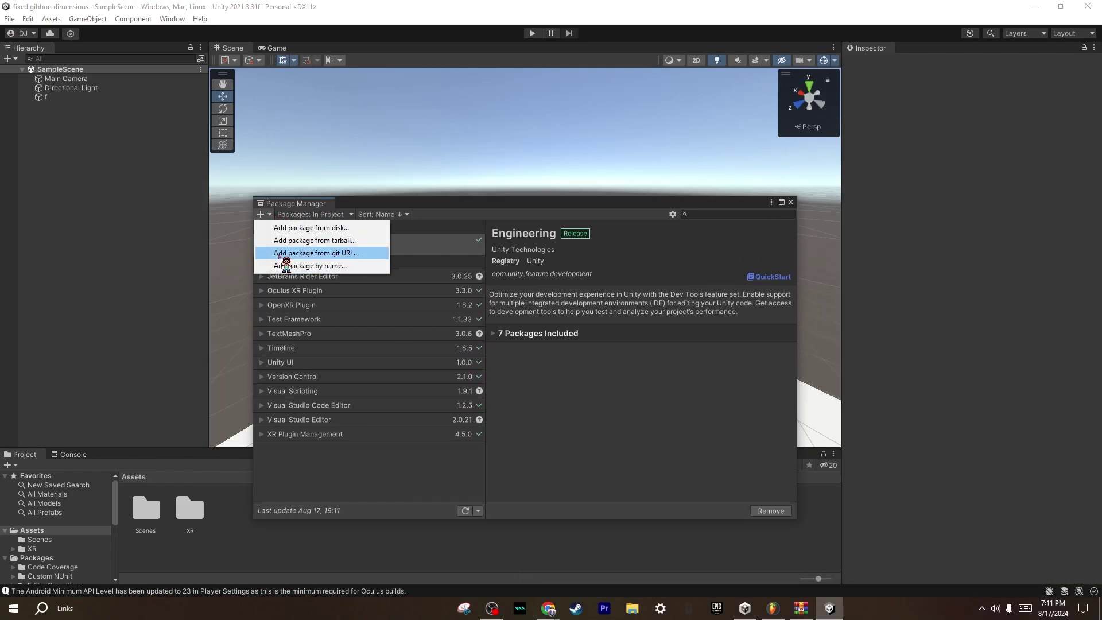
pyautogui.click(335, 253)
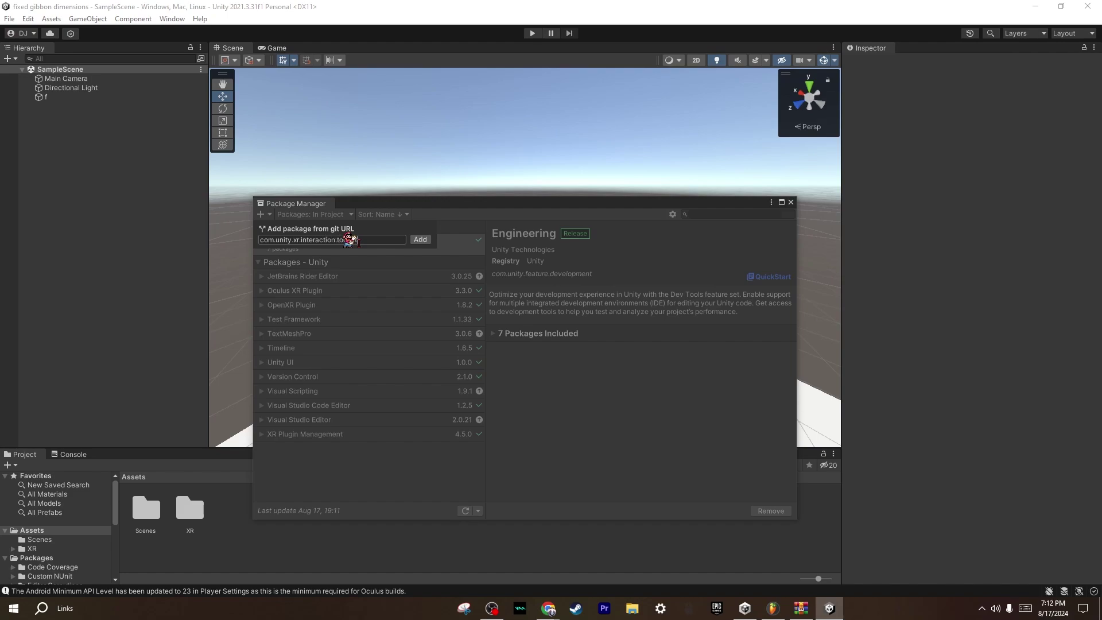
pyautogui.hotkey('ctrl', 'a')
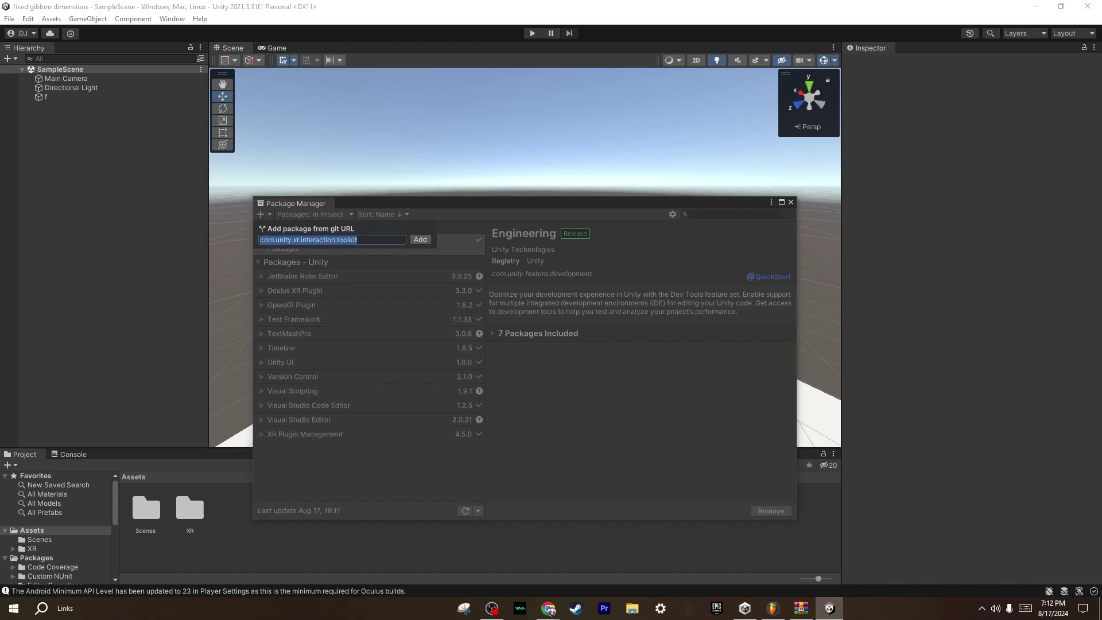
pyautogui.click(420, 239)
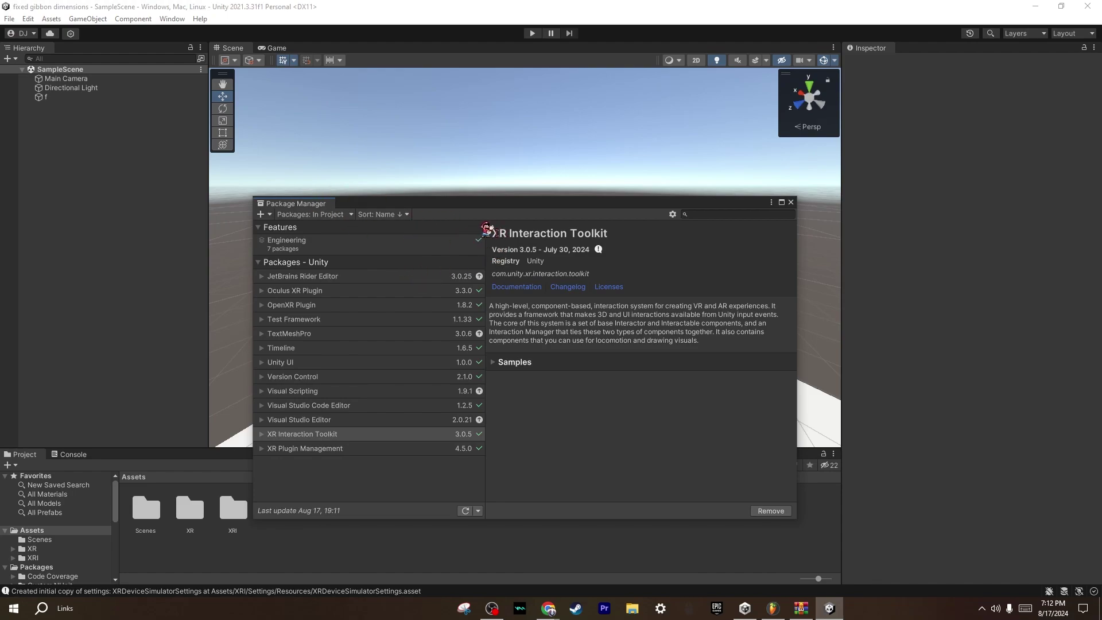
# Import the Starter Assets sample of the XR Interaction Toolkit package.
pyautogui.moveTo(497, 233); pyautogui.dragTo(623, 243)
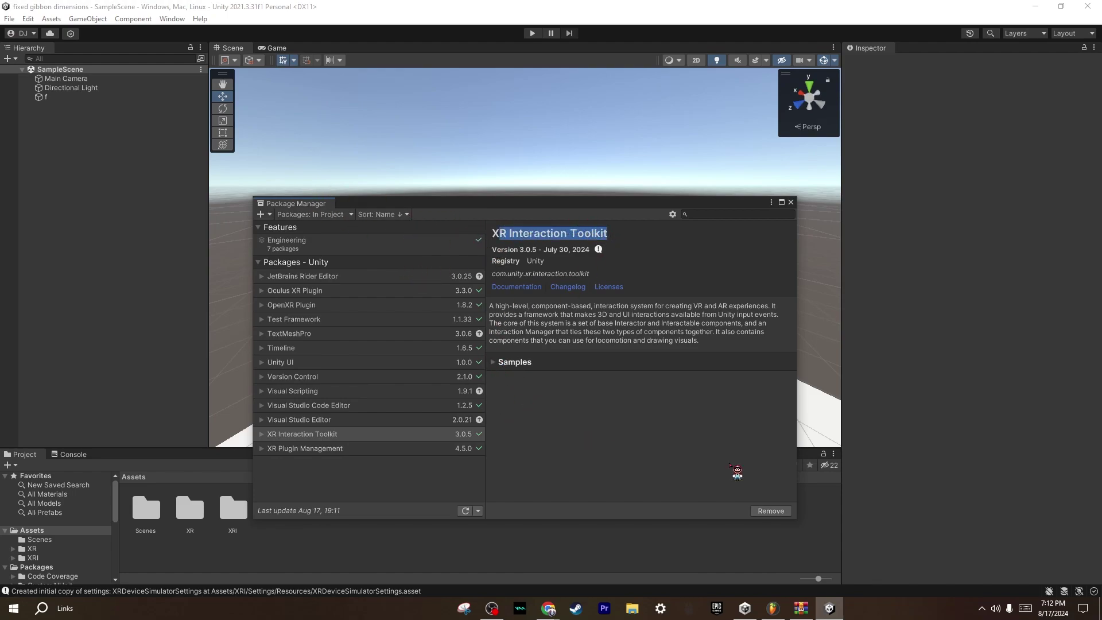
pyautogui.click(525, 363)
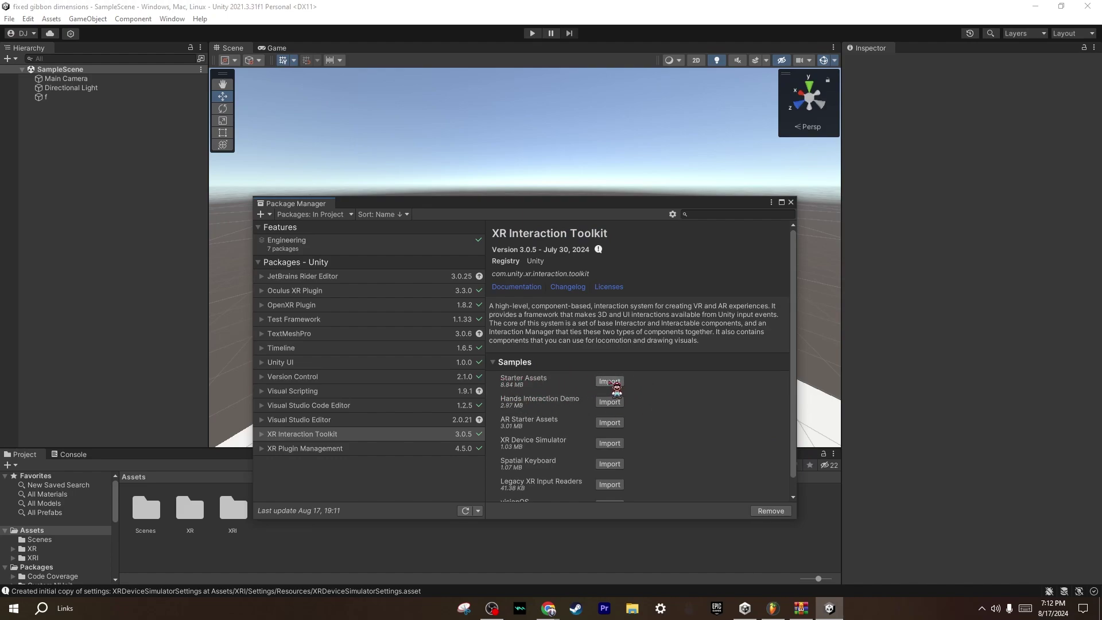
pyautogui.click(609, 381)
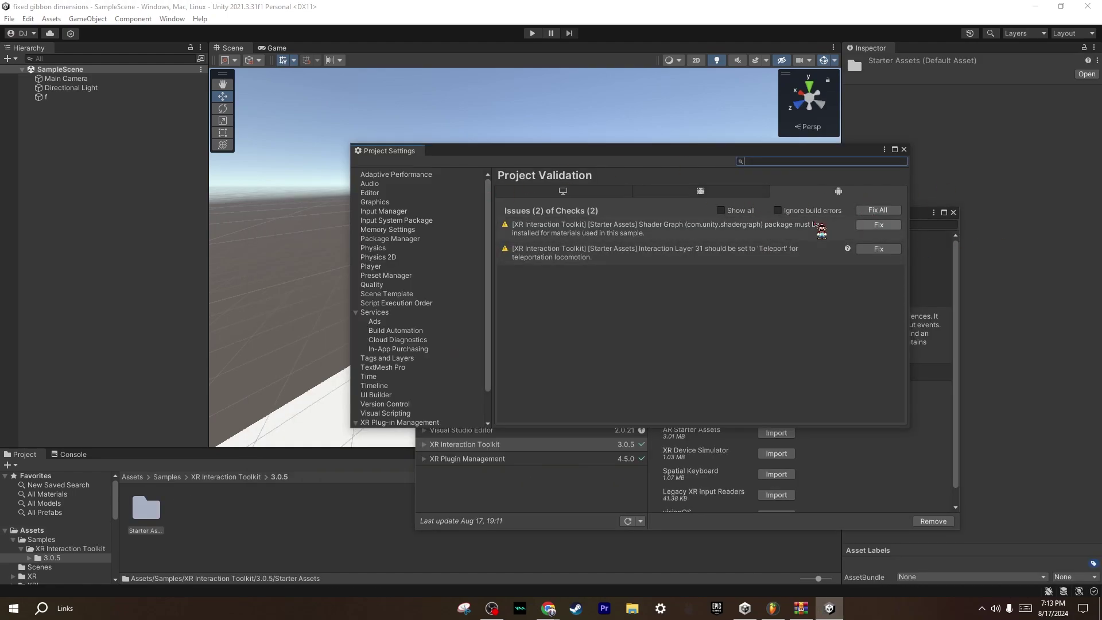
# Fix all Starter Assets validation issues, then close the project settings and the Package Manager.
pyautogui.click(886, 211)
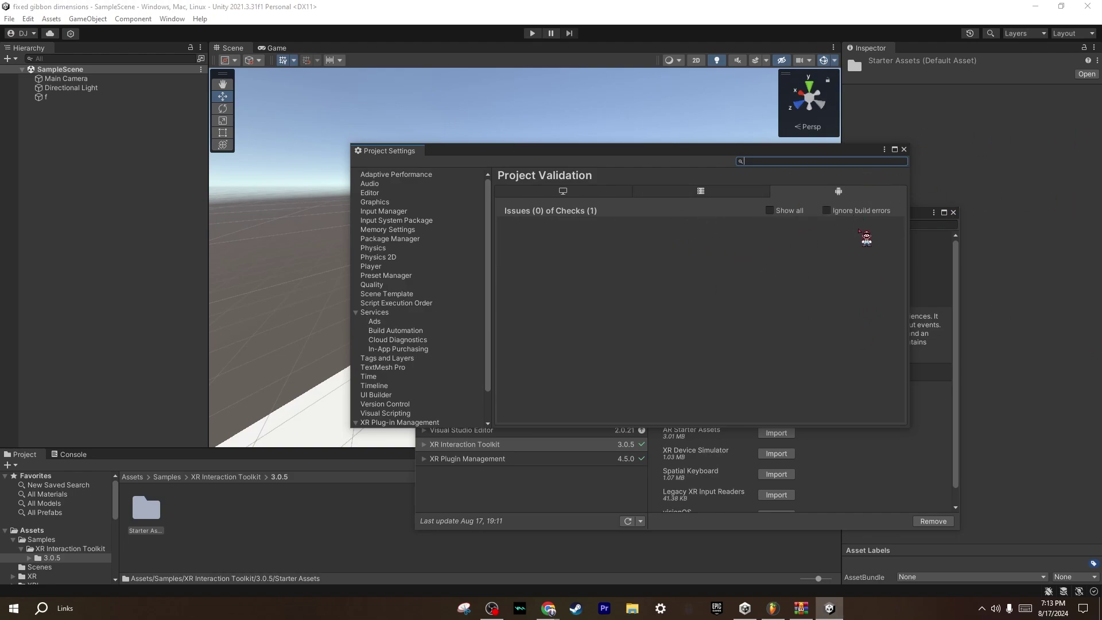
pyautogui.click(903, 150)
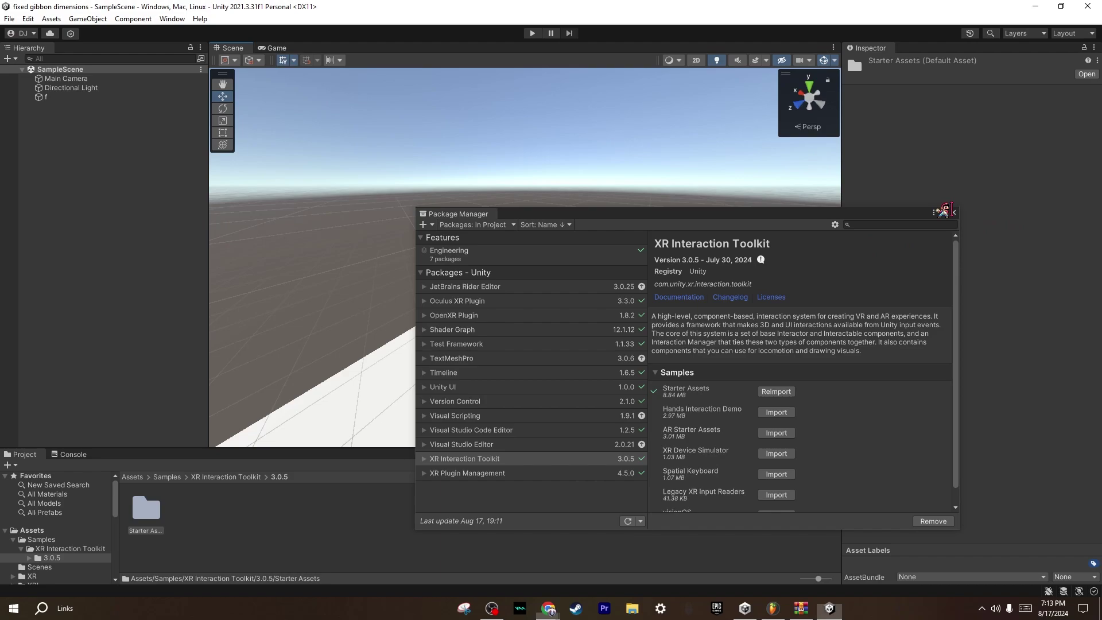
pyautogui.click(953, 212)
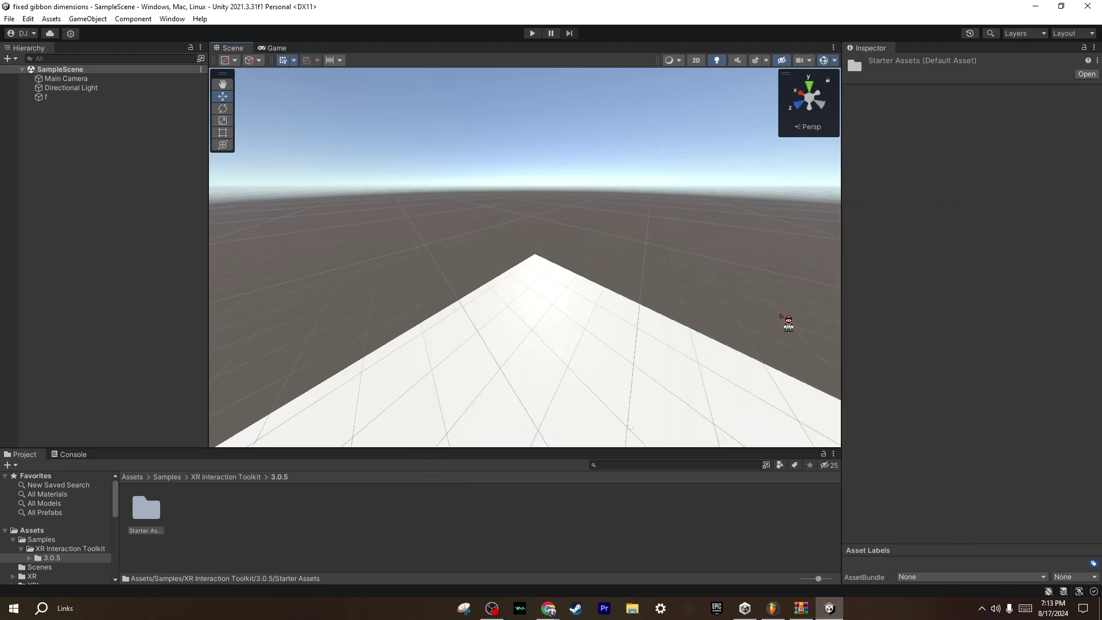
# Open the Starter Assets folder inside Assets/Samples/XR Interaction Toolkit/3.0.5.
pyautogui.click(130, 477)
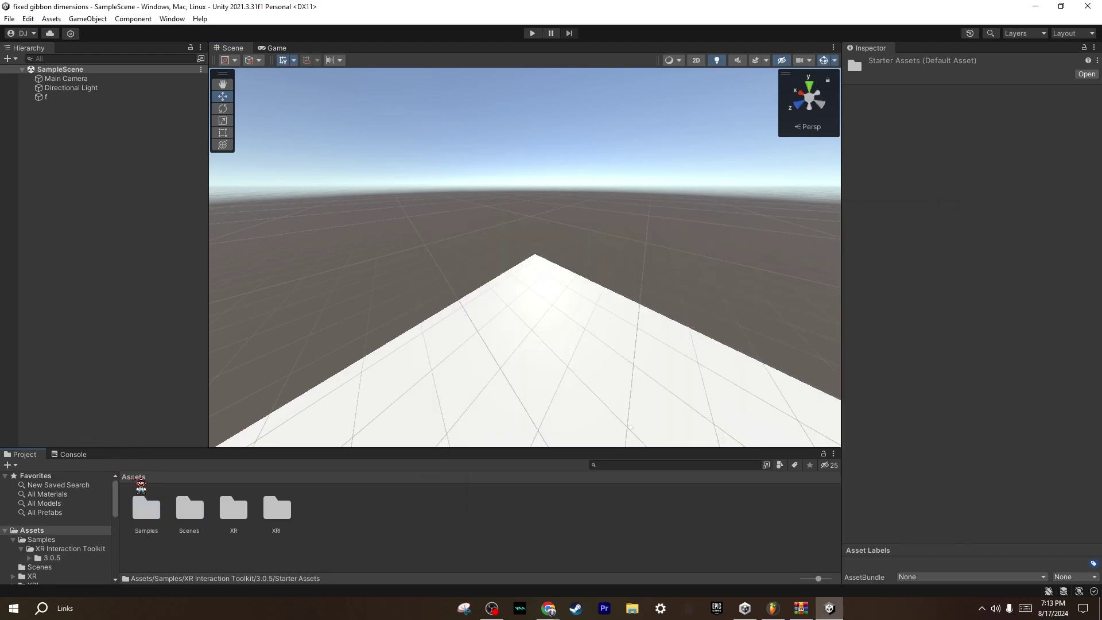
pyautogui.doubleClick(140, 510)
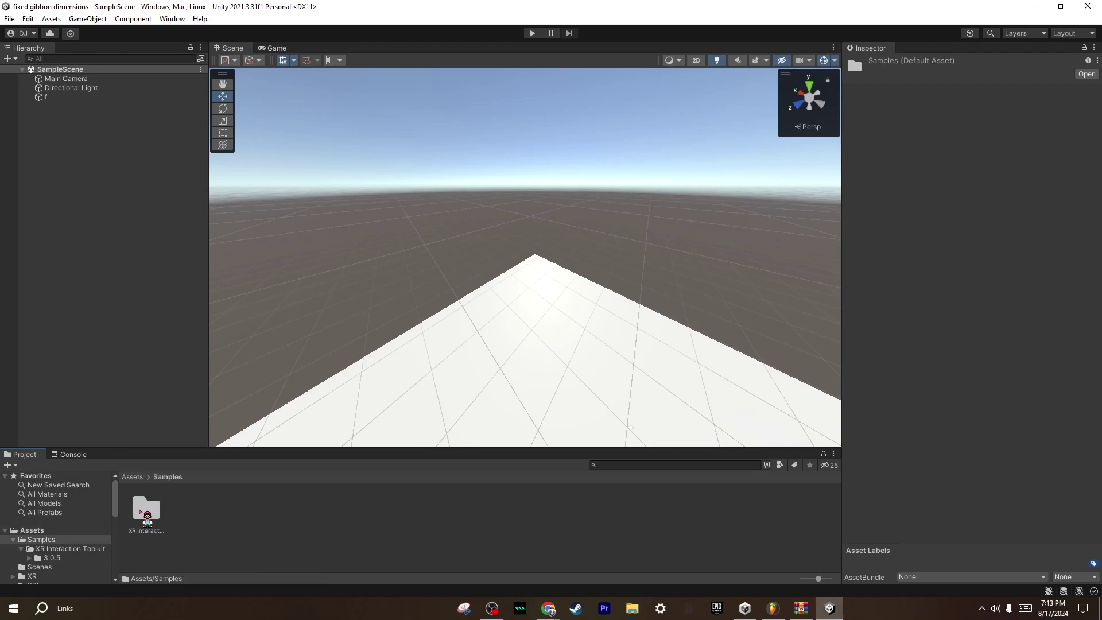
pyautogui.doubleClick(147, 509)
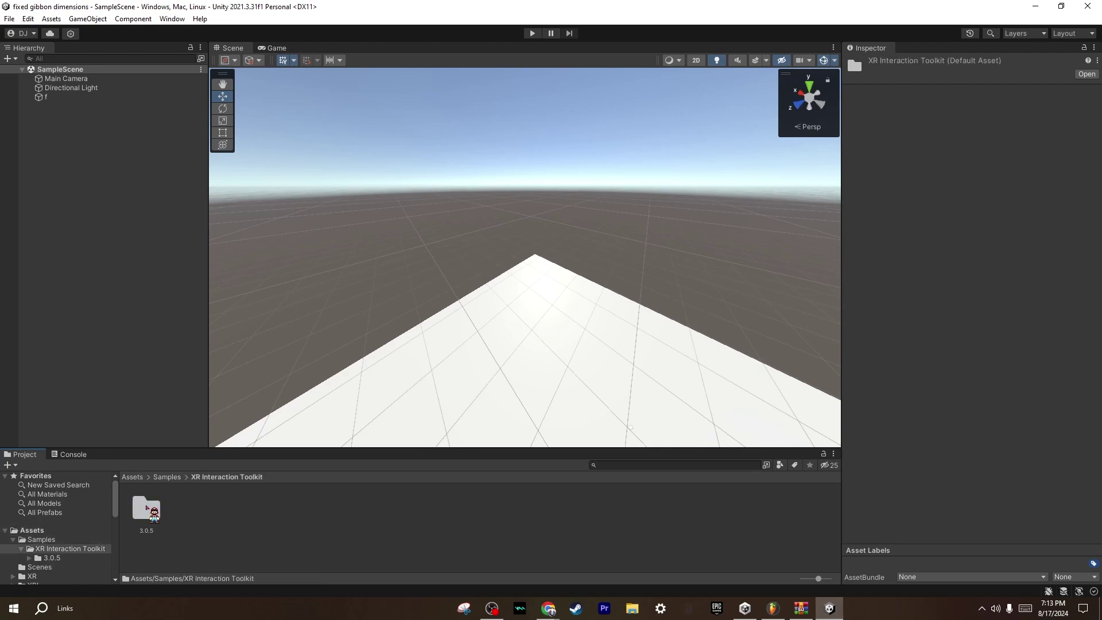
pyautogui.doubleClick(147, 509)
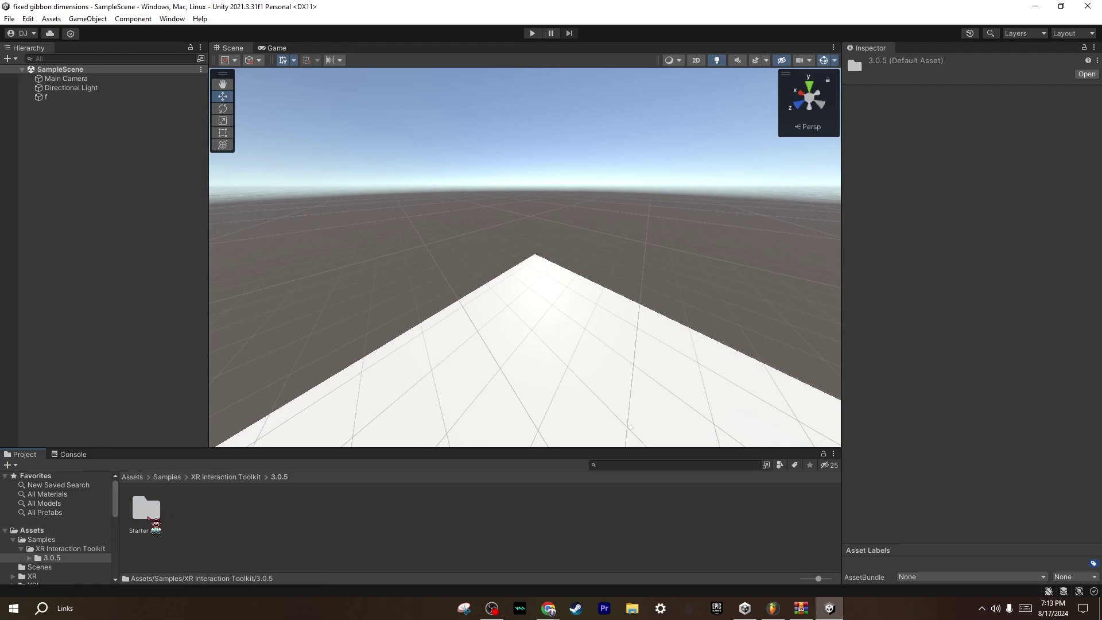
pyautogui.doubleClick(148, 516)
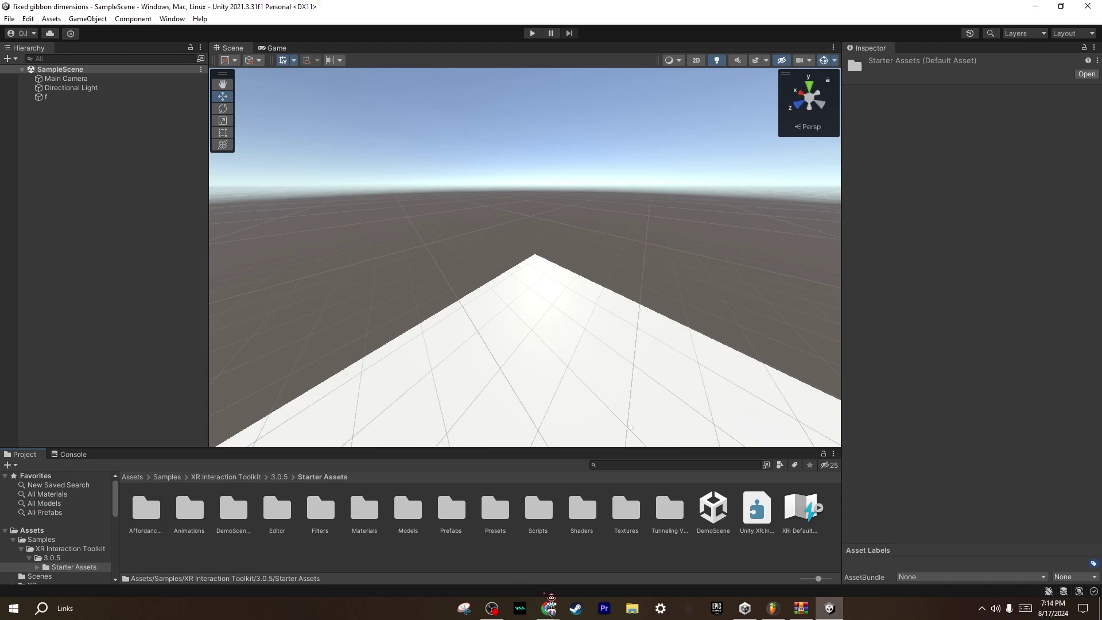
# Open the Presets folder and add the XRI Default presets from Continuous Move through Right Controller Input Action Manager as component defaults.
pyautogui.doubleClick(495, 509)
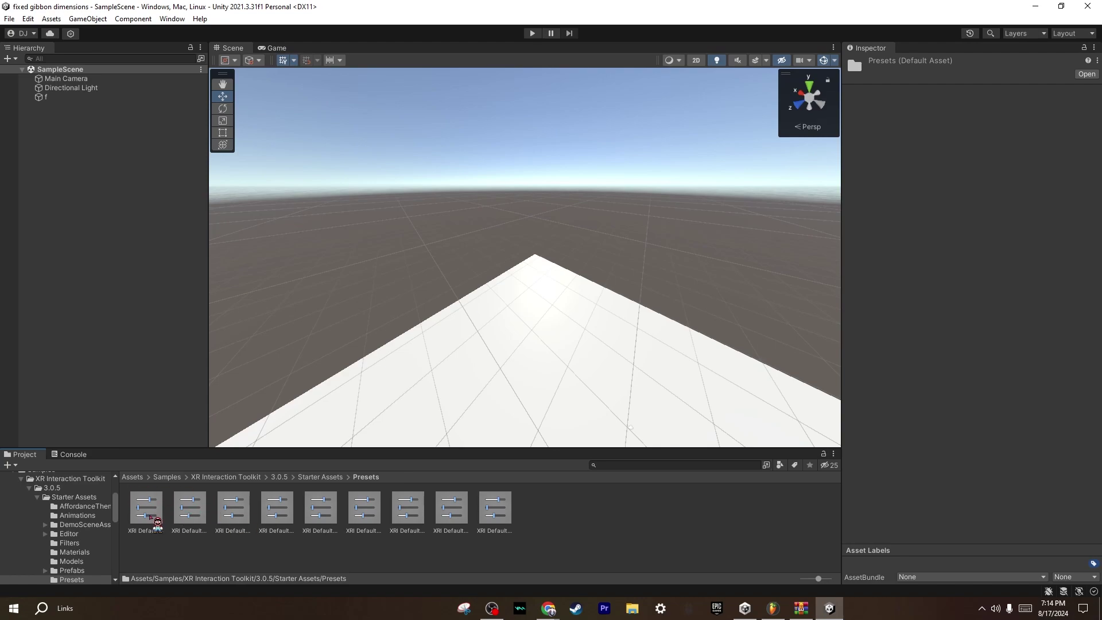
pyautogui.click(148, 507)
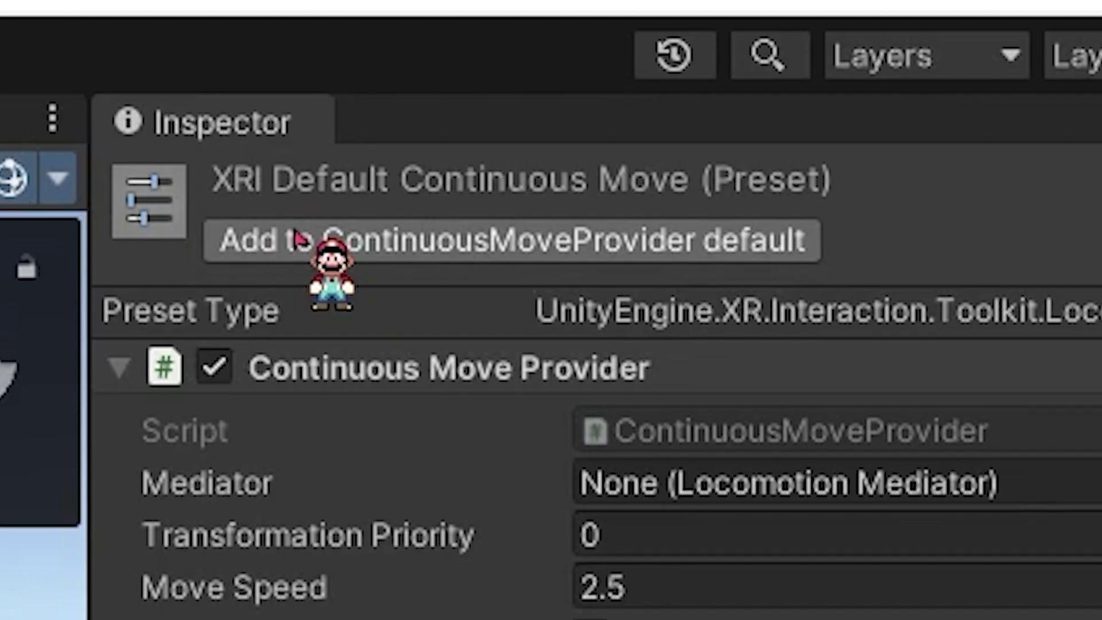
pyautogui.click(297, 239)
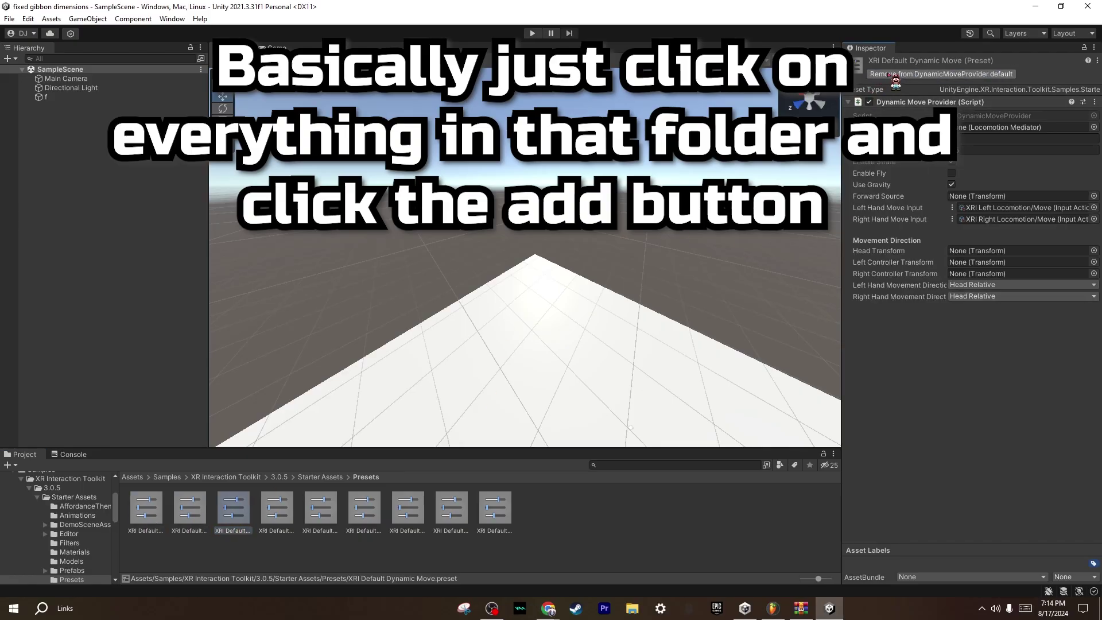
pyautogui.click(277, 509)
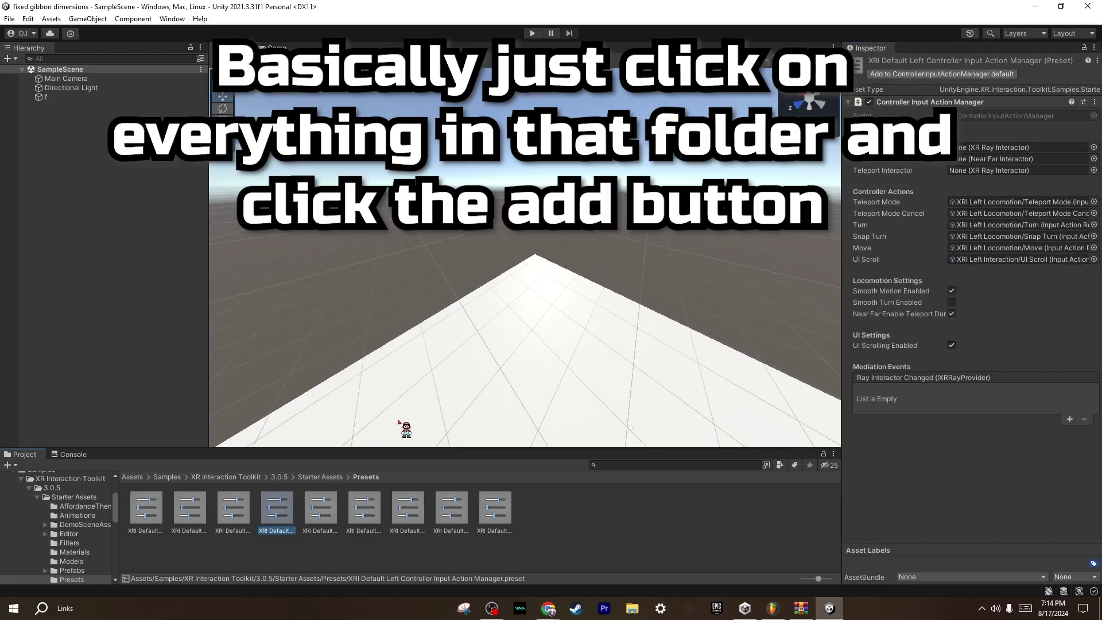
pyautogui.click(245, 517)
pyautogui.click(277, 508)
pyautogui.click(895, 74)
pyautogui.click(320, 509)
pyautogui.click(895, 74)
pyautogui.click(361, 496)
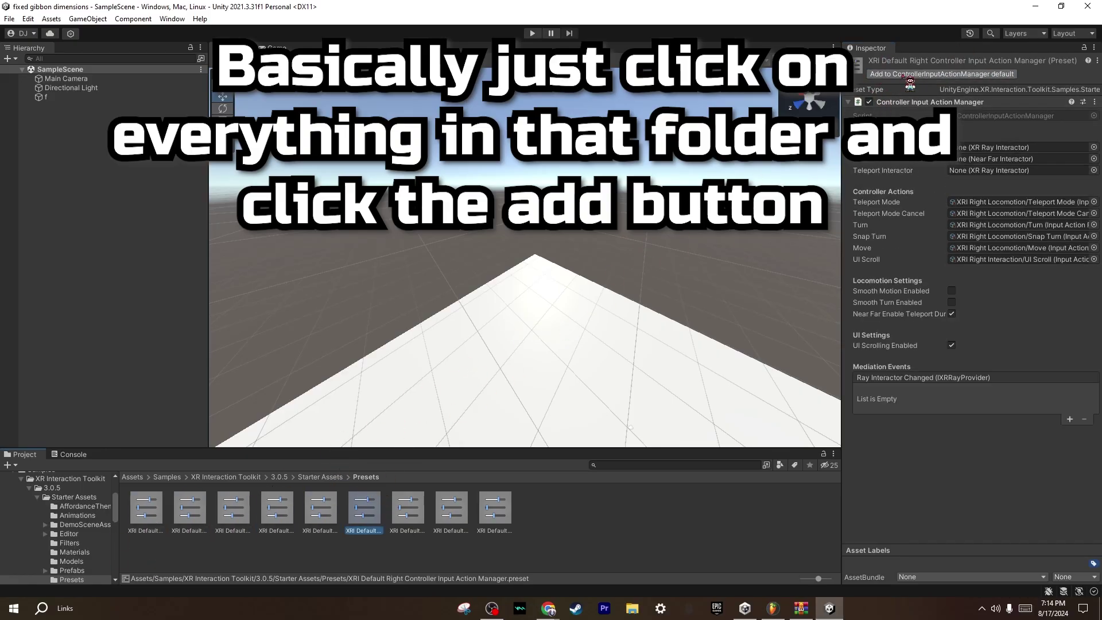
pyautogui.click(903, 75)
# Add the remaining XRI Default presets, including Snap Turn and XR UI Input Module, as defaults for their components.
pyautogui.click(146, 508)
pyautogui.click(367, 509)
pyautogui.click(408, 508)
pyautogui.click(906, 74)
pyautogui.click(512, 519)
pyautogui.click(451, 509)
pyautogui.click(906, 74)
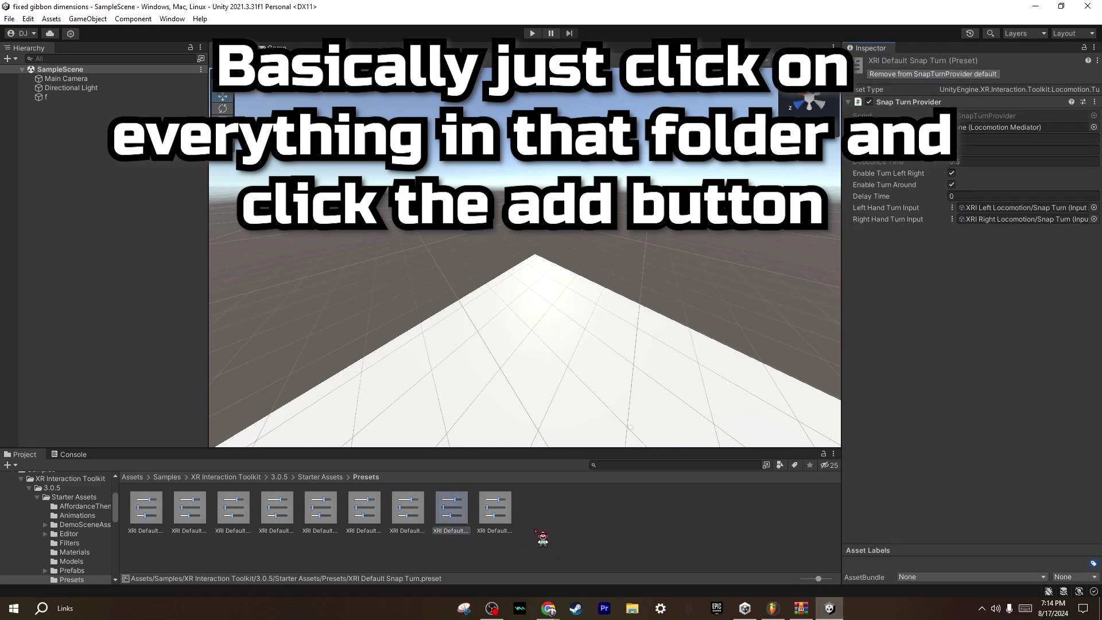
pyautogui.click(494, 509)
pyautogui.click(906, 74)
# In the Preset Manager project settings, set the ControllerInputActionManager filters to Right for the right controller preset and Left for the left one.
pyautogui.moveTo(474, 355); pyautogui.dragTo(463, 268, button='right')
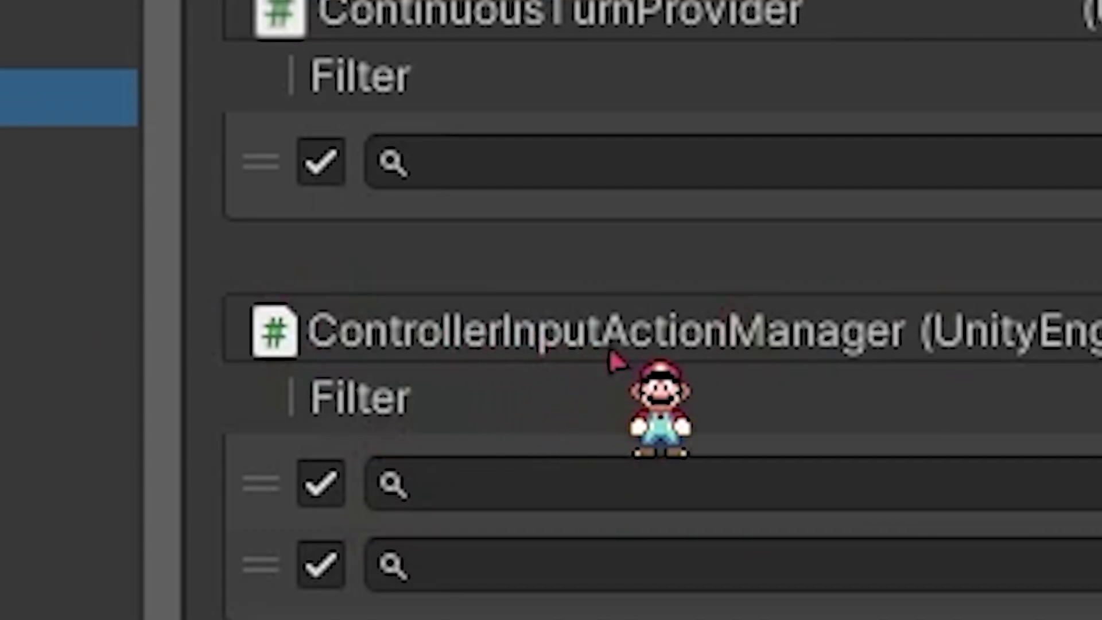
pyautogui.click(882, 484)
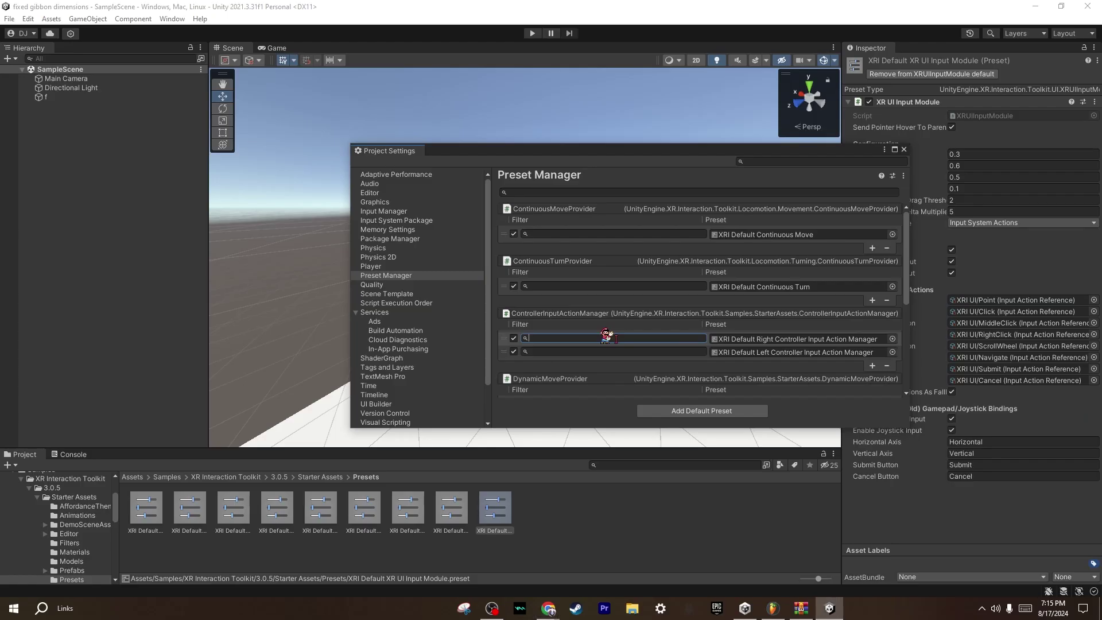
pyautogui.write('Right')
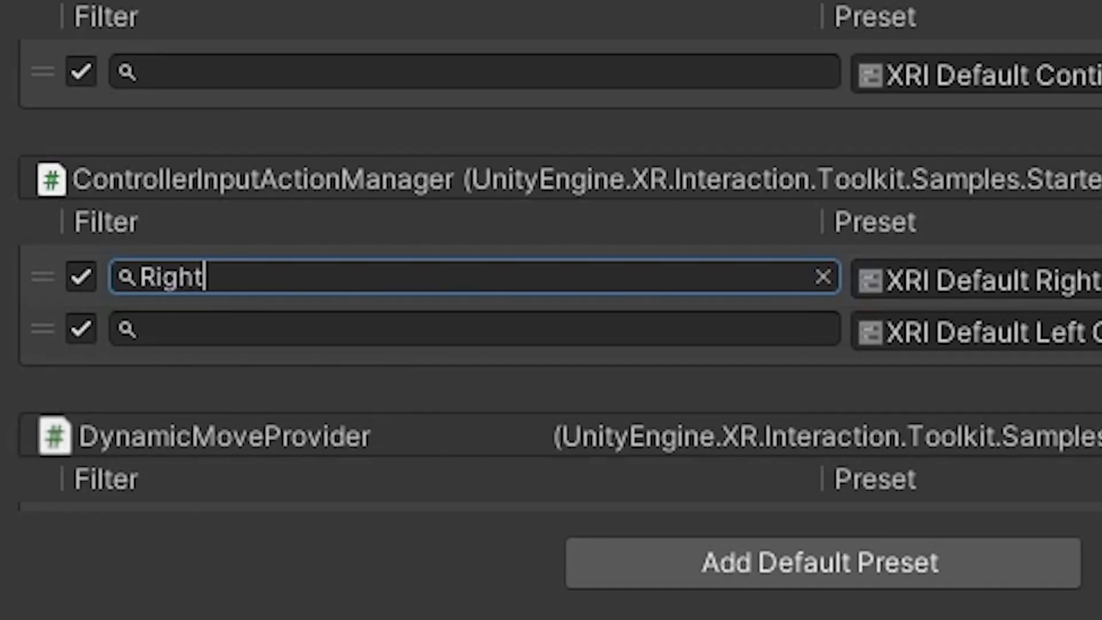
pyautogui.click(270, 327)
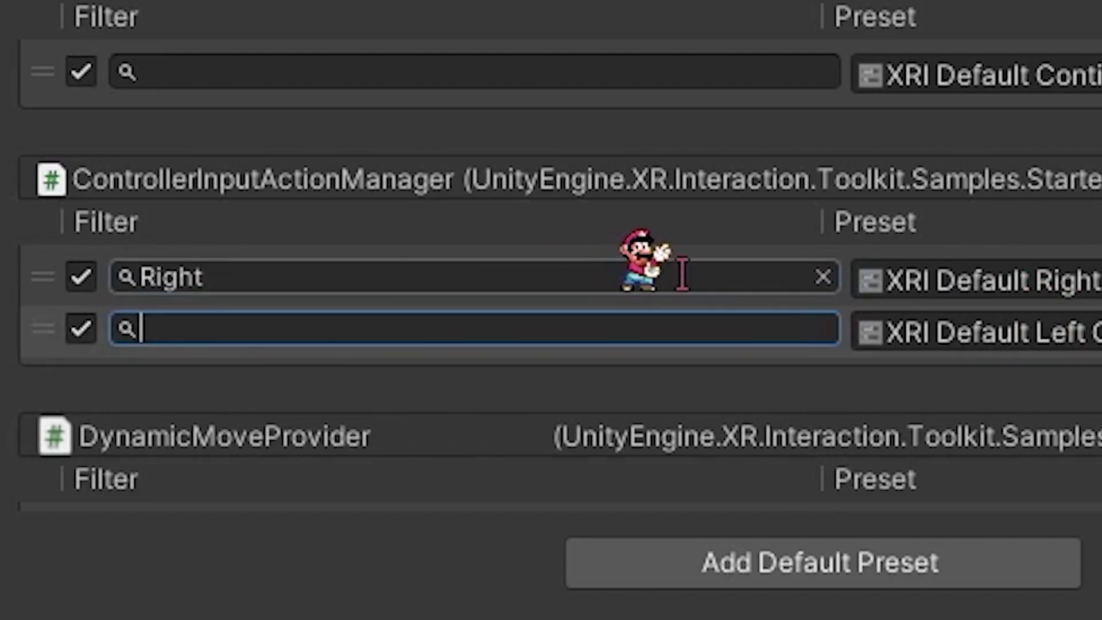
pyautogui.write('Lef')
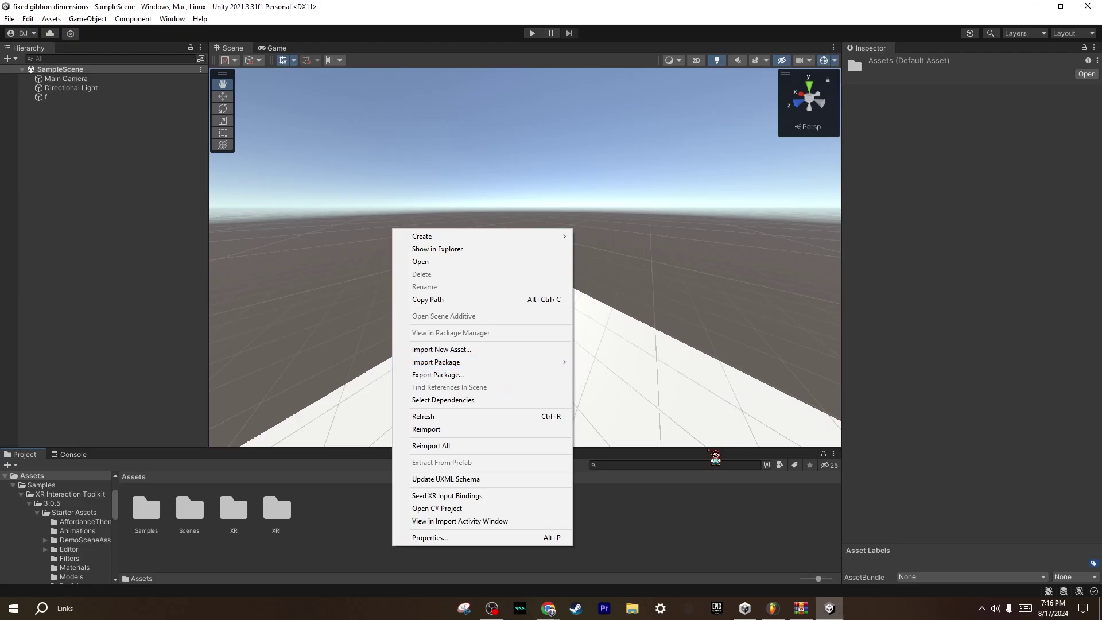
# Switch to Chrome, open the Another-Axiom/GorillaLocomotion GitHub repository from the Discord channel link, and download GorillaLocomotion.unitypackage.
pyautogui.click(625, 556)
pyautogui.moveTo(548, 608)
pyautogui.click(637, 560)
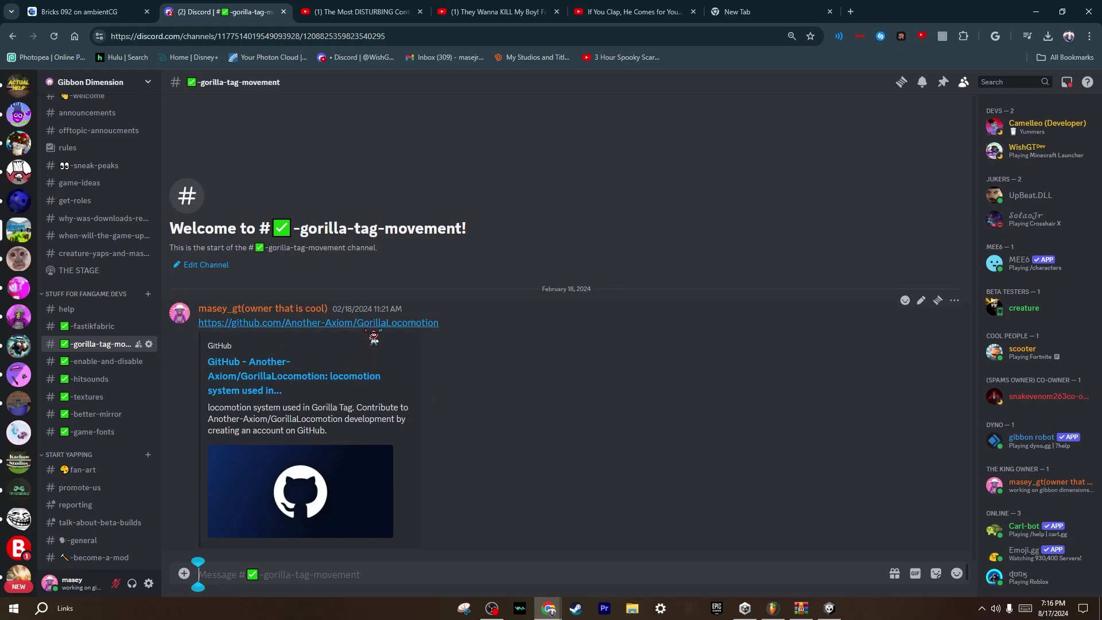
pyautogui.click(394, 323)
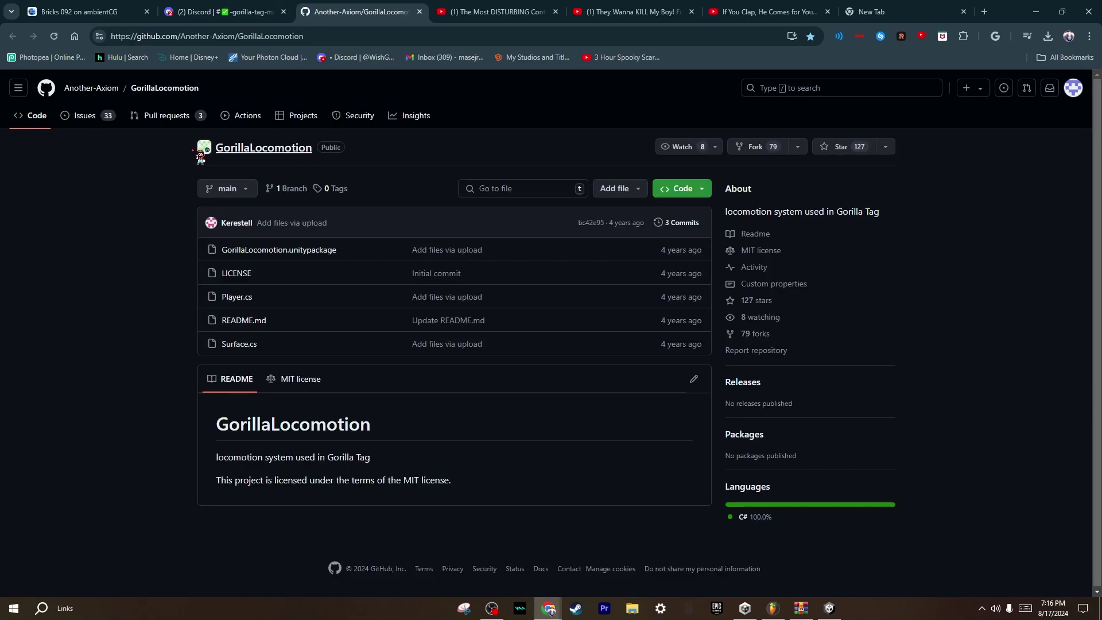
pyautogui.click(264, 36)
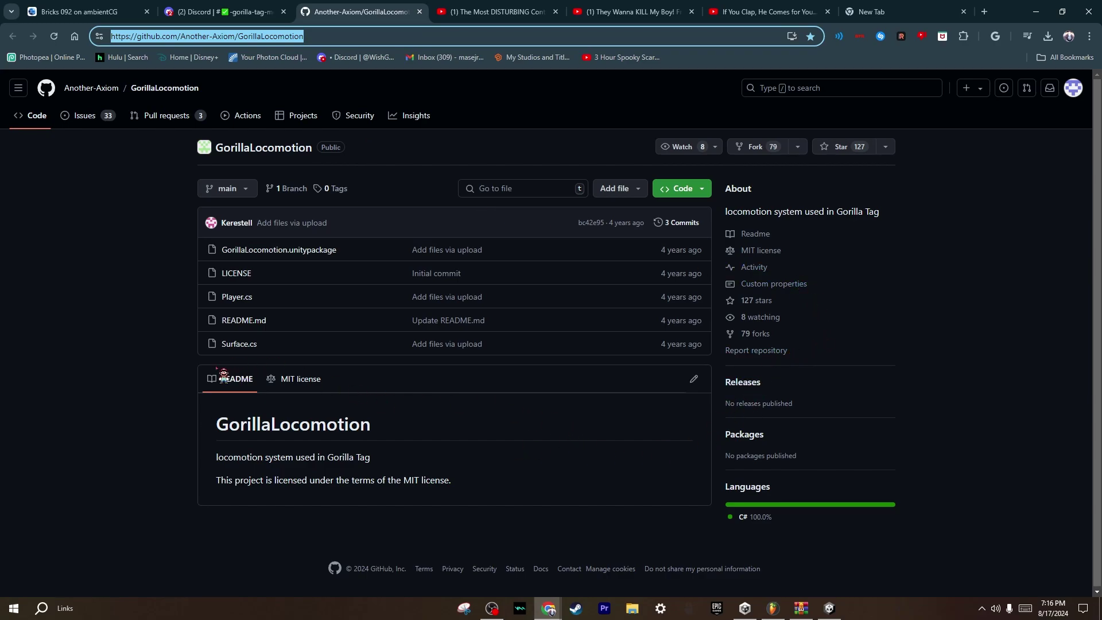
pyautogui.click(55, 369)
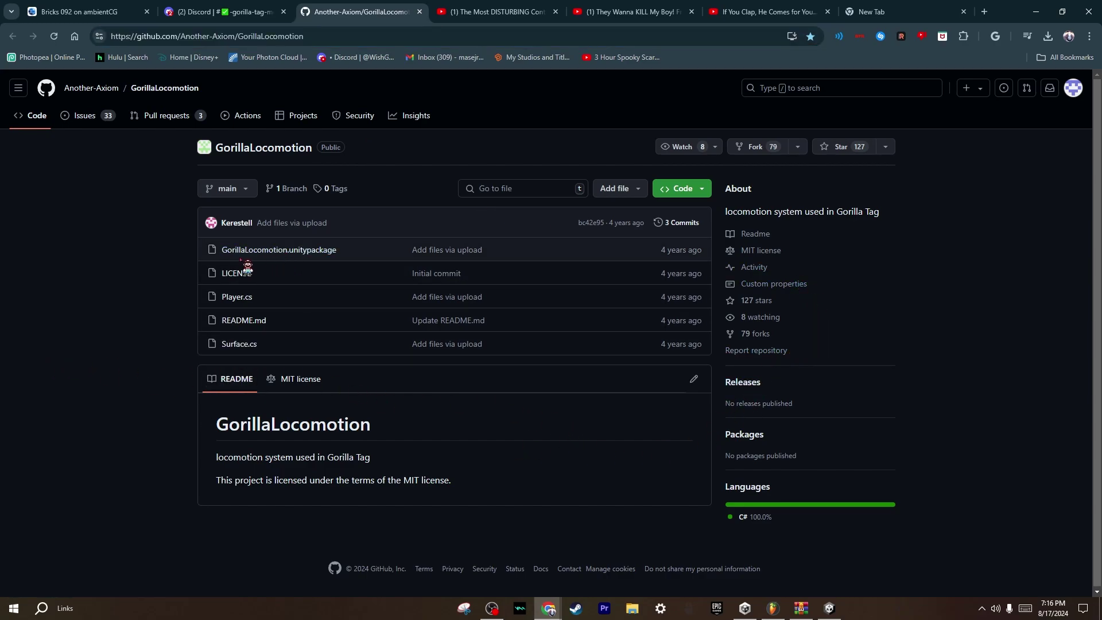
pyautogui.click(307, 259)
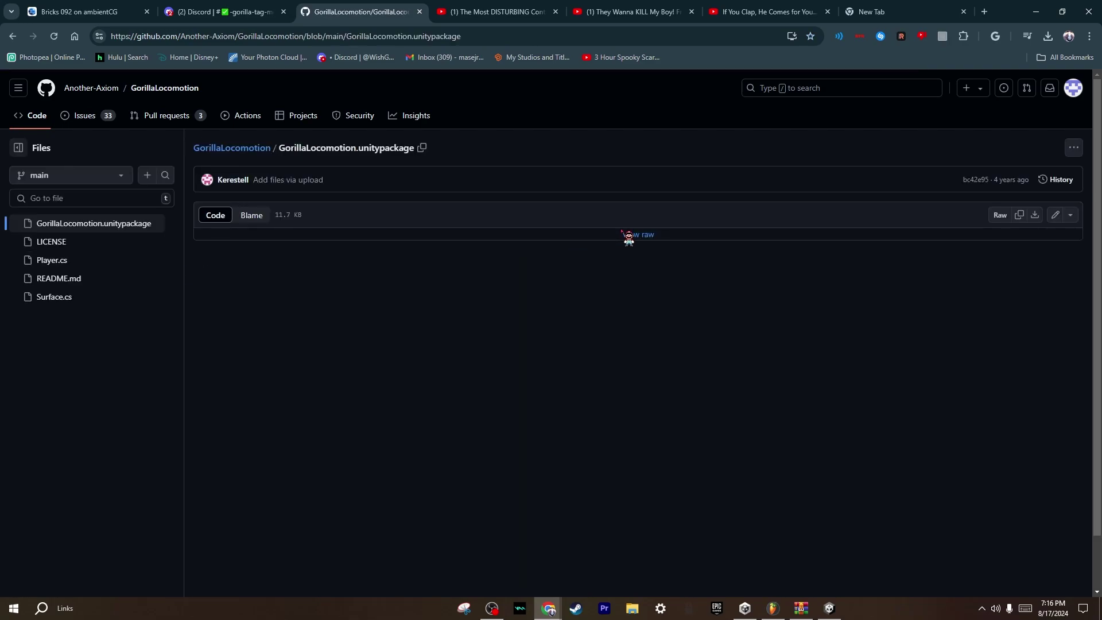
pyautogui.click(644, 234)
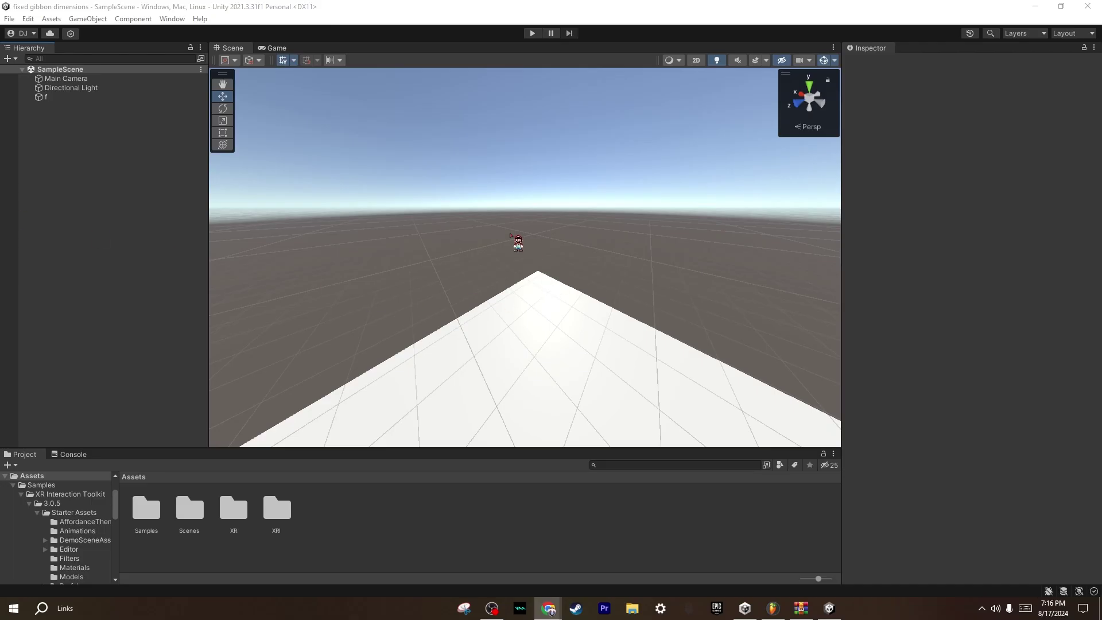
# Switch back to Unity and open GorillaLocomotion (4) from Downloads as a custom package to import into the Assets folder.
pyautogui.moveTo(183, 233); pyautogui.dragTo(336, 511)
pyautogui.rightClick(430, 560)
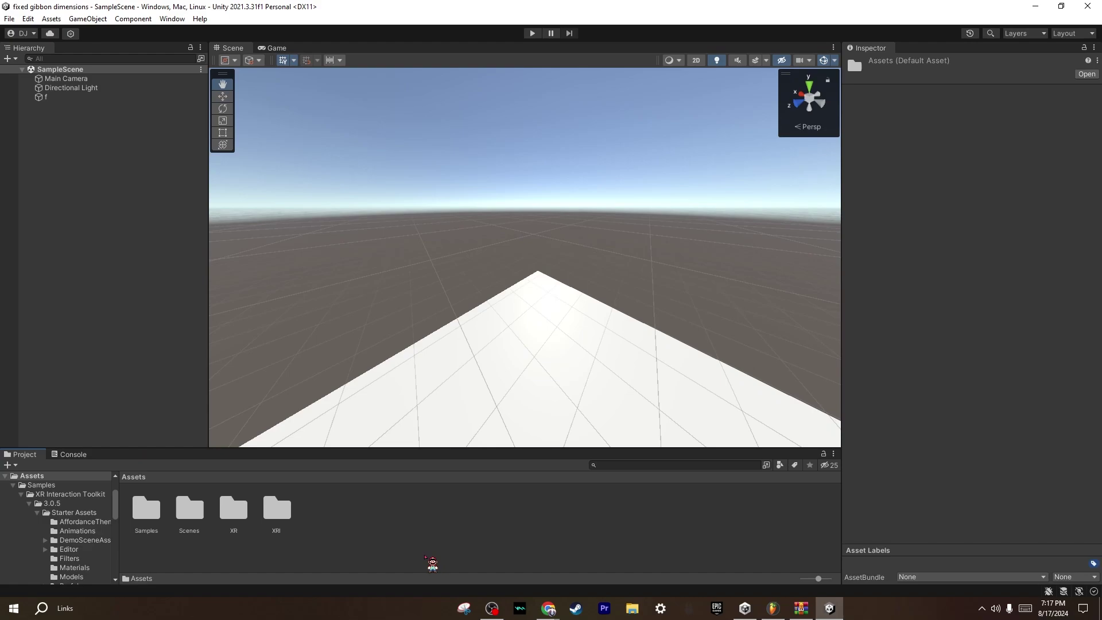
pyautogui.moveTo(469, 372)
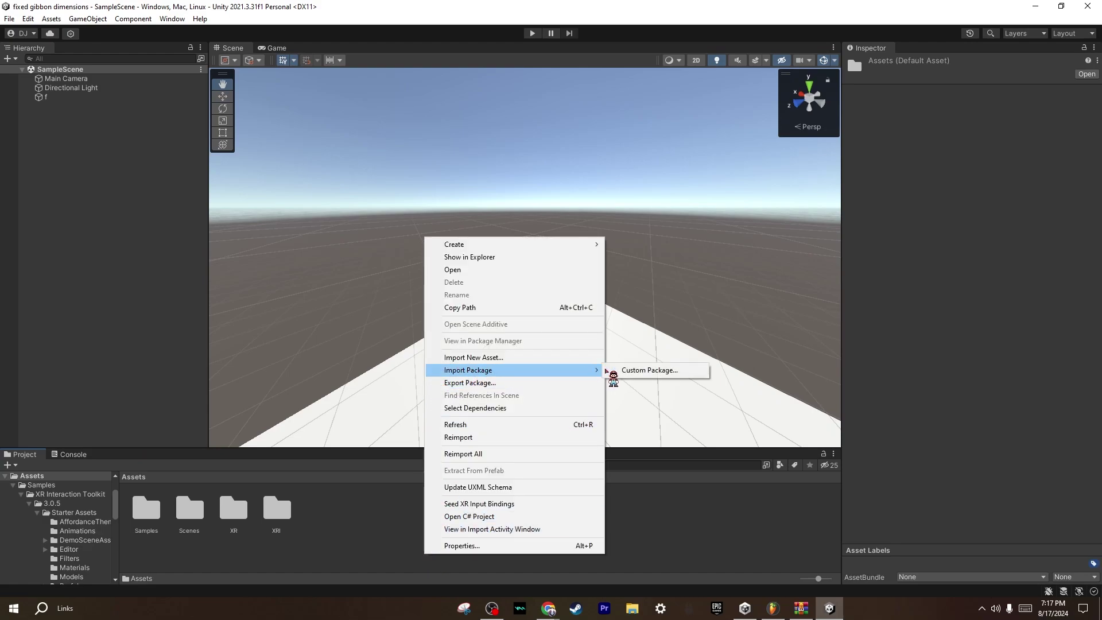
pyautogui.click(622, 372)
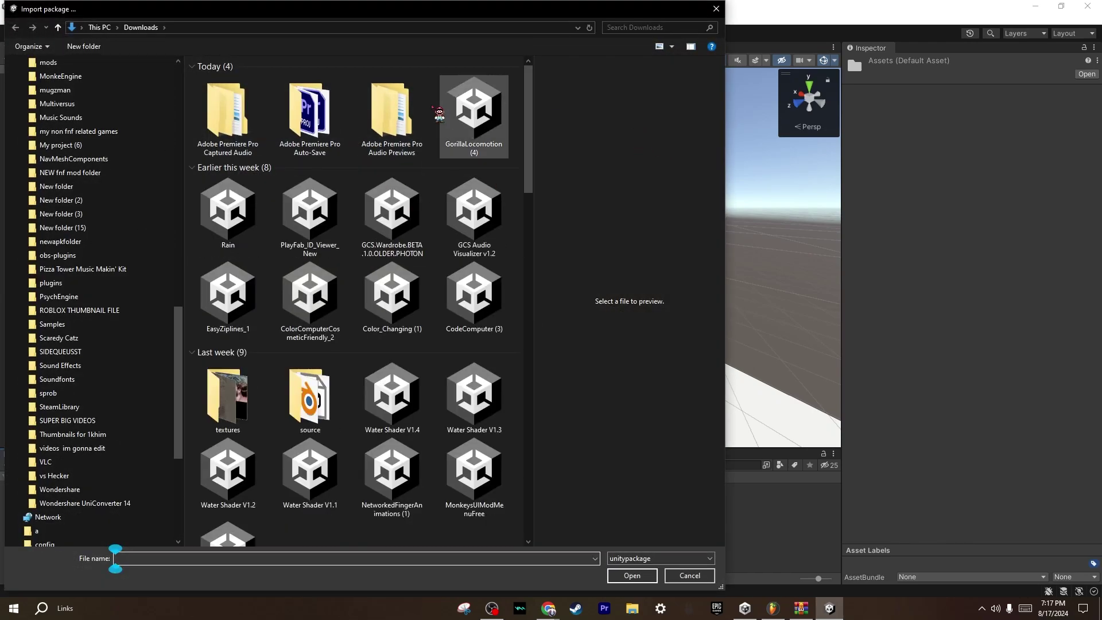
pyautogui.click(479, 115)
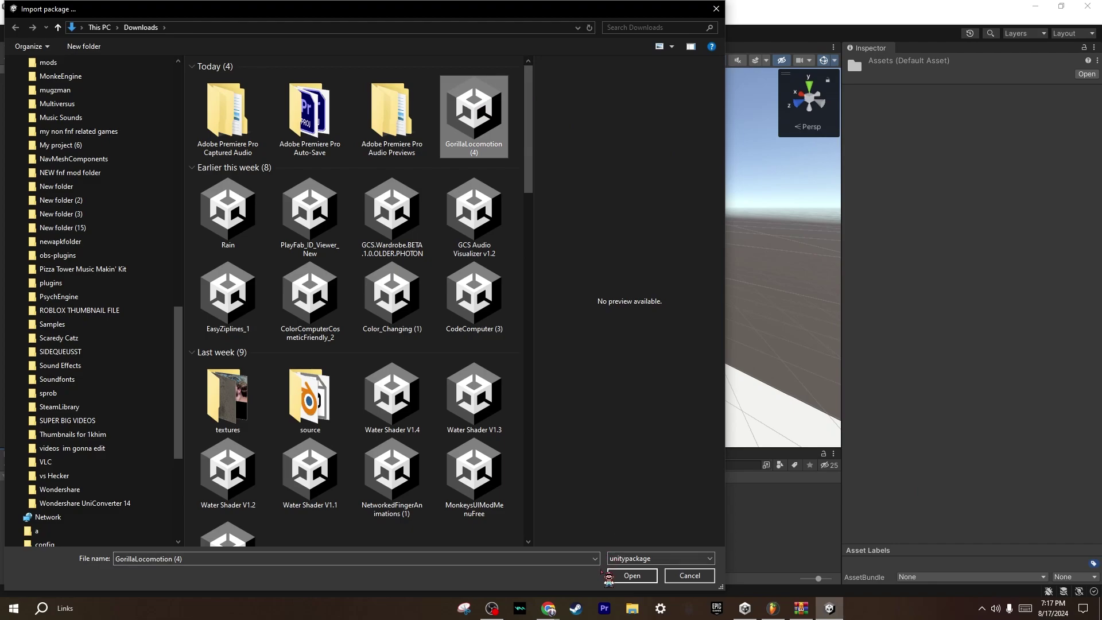
pyautogui.click(632, 575)
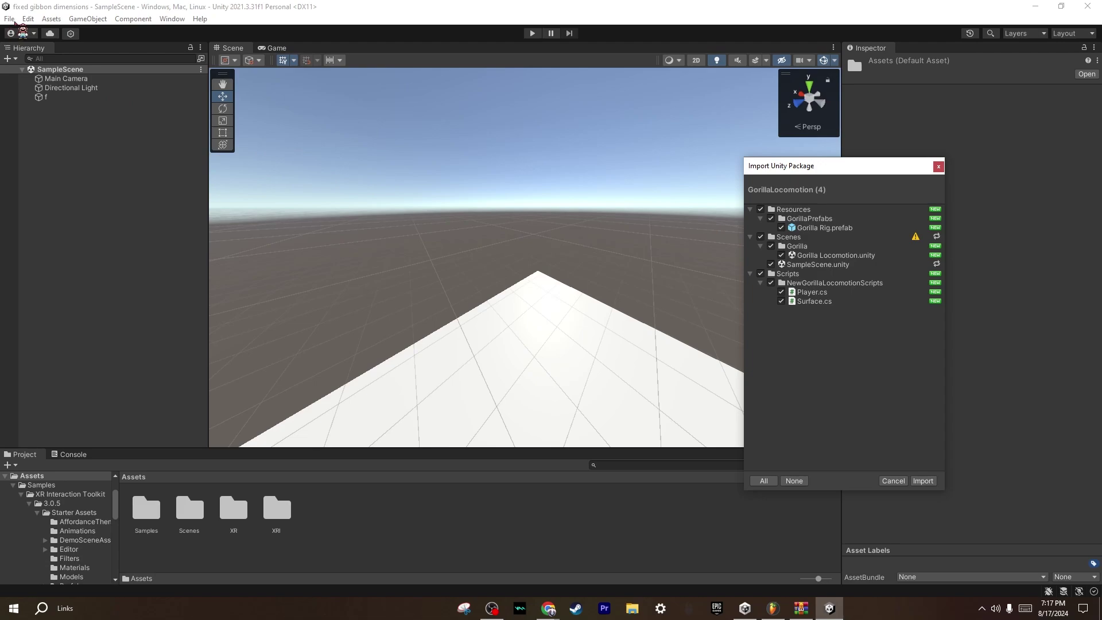
# Save the scene, then import all GorillaLocomotion package items with SampleScene reloaded from disk.
pyautogui.click(11, 20)
pyautogui.click(39, 75)
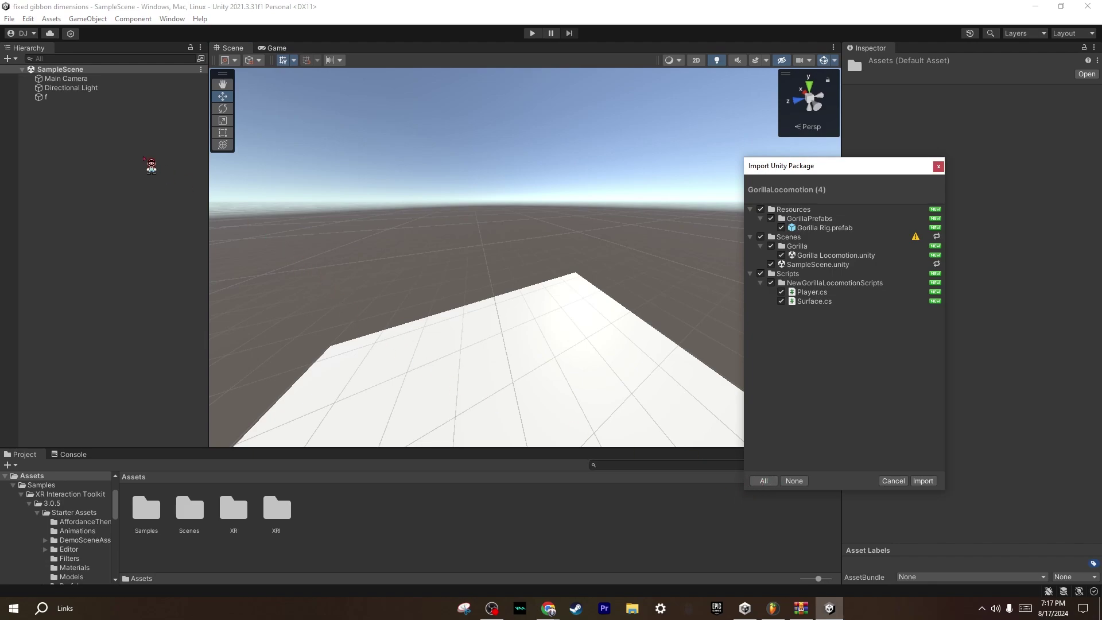
pyautogui.click(59, 98)
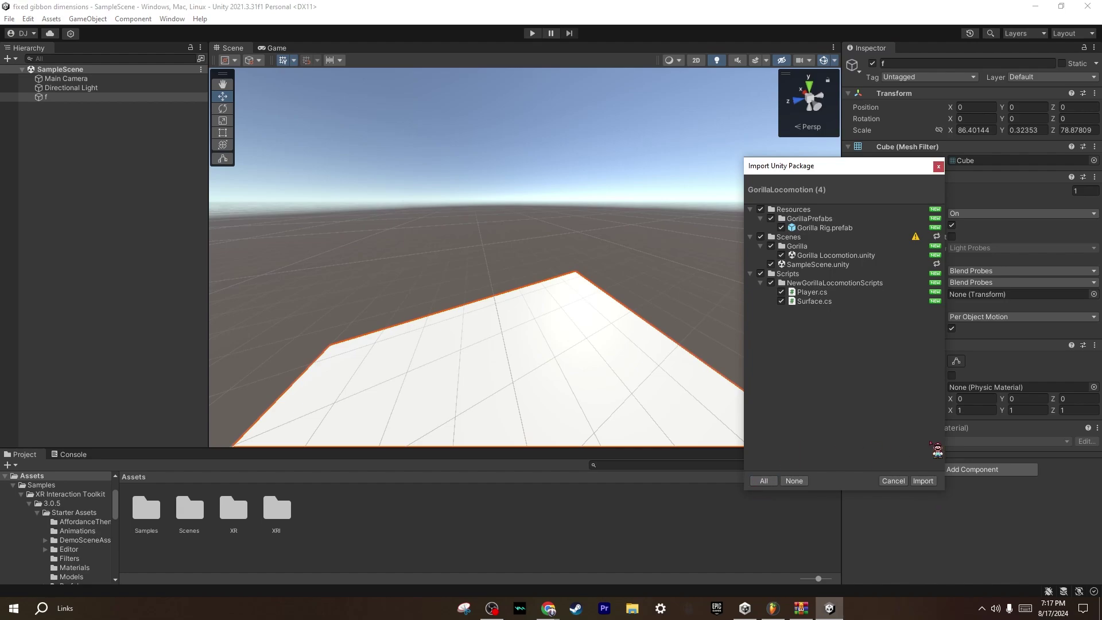
pyautogui.click(923, 481)
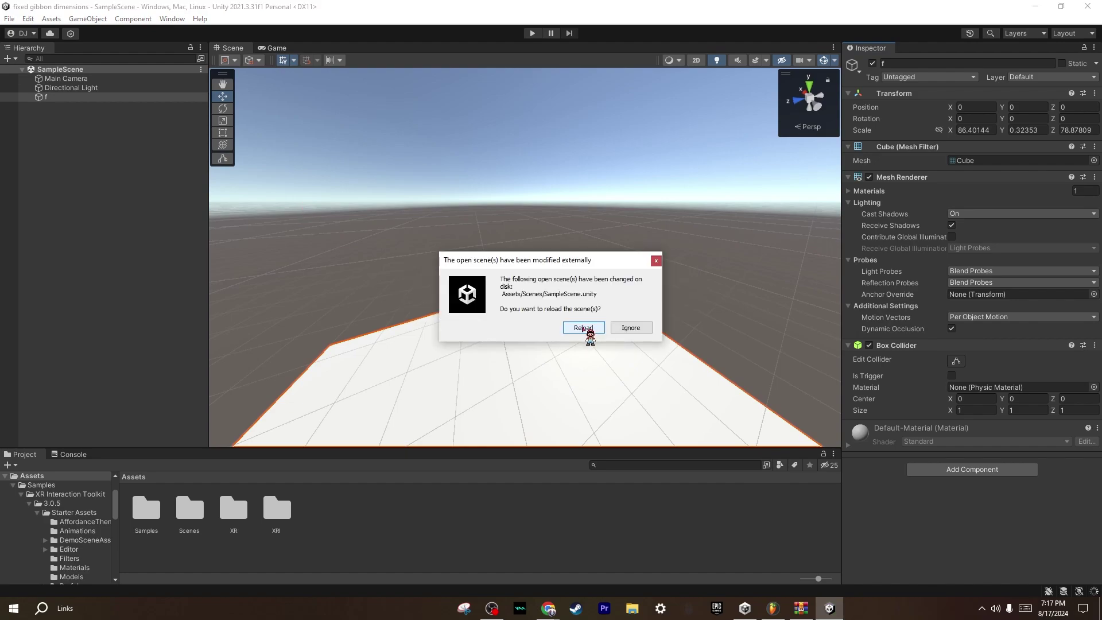
pyautogui.click(583, 328)
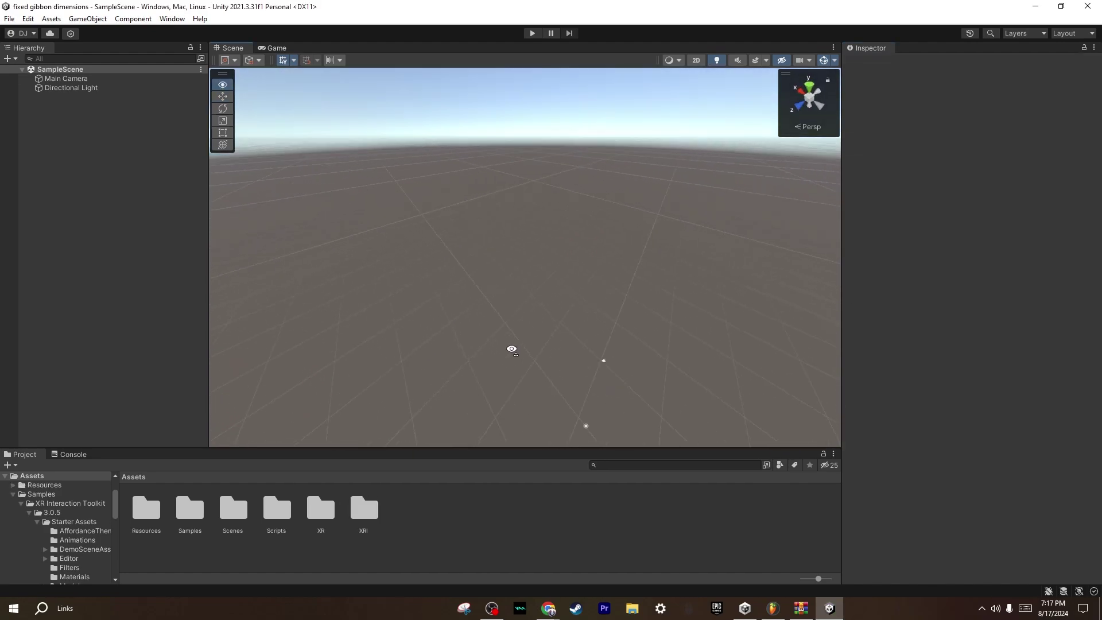
# Undo the SampleScene reload to restore the floor slab.
pyautogui.moveTo(511, 349); pyautogui.dragTo(449, 350, button='right')
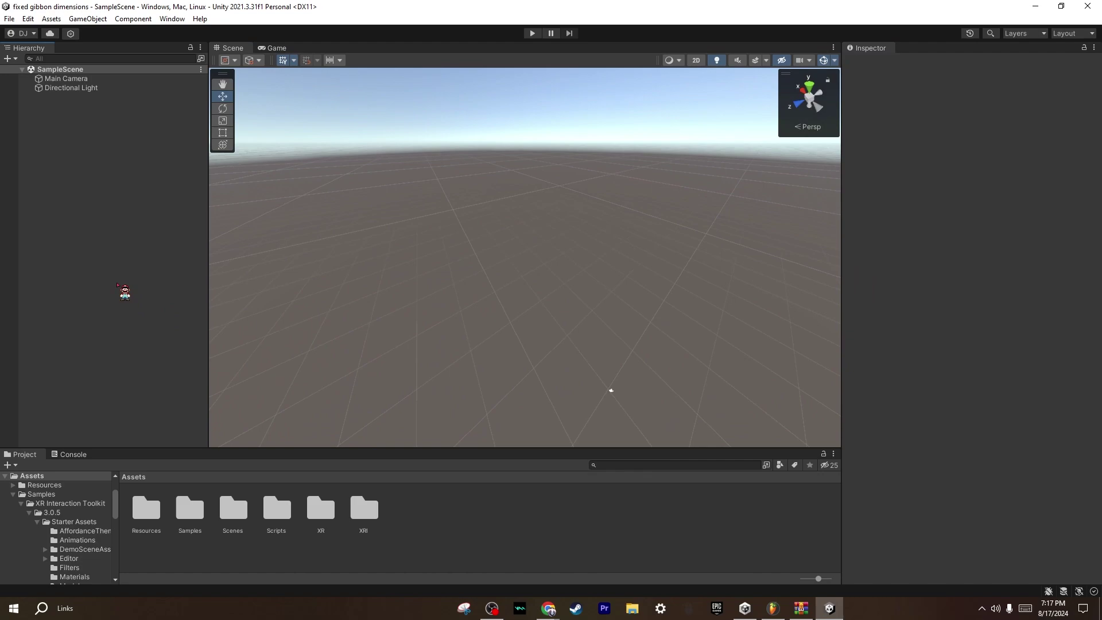
pyautogui.hotkey('ctrl', 'z')
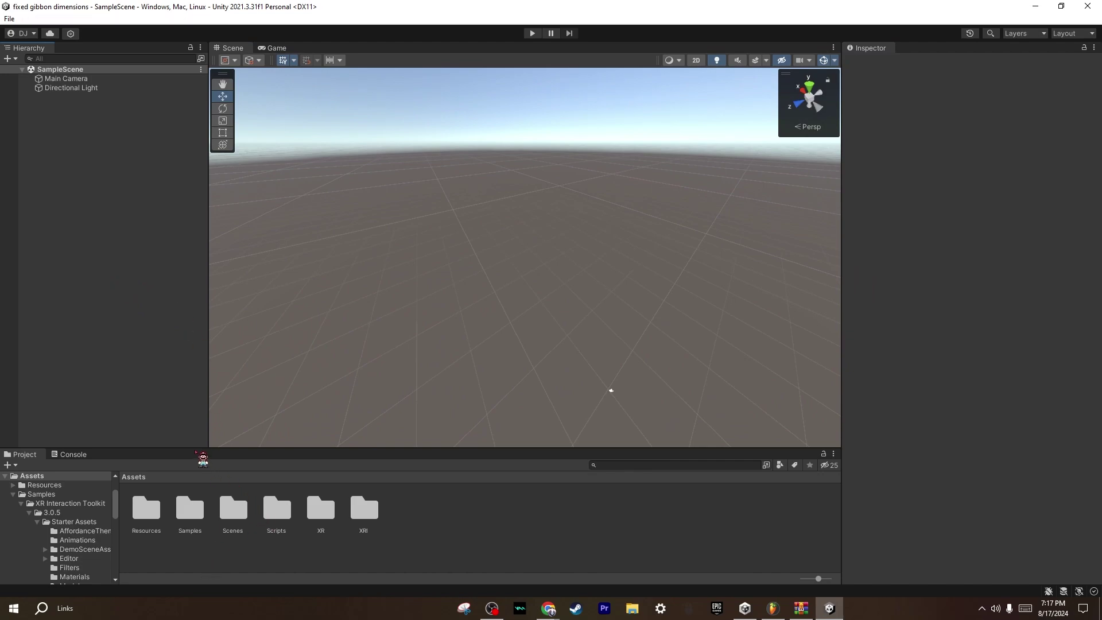
pyautogui.moveTo(580, 355); pyautogui.dragTo(580, 355, button='right')
pyautogui.keyDown('alt'); pyautogui.moveTo(580, 356); pyautogui.dragTo(792, 346); pyautogui.keyUp('alt')
pyautogui.scroll(2, 792, 346)
# Add the Gorilla Rig prefab from Assets/Resources/GorillaPrefabs to the scene and position it above the floor slab.
pyautogui.doubleClick(147, 507)
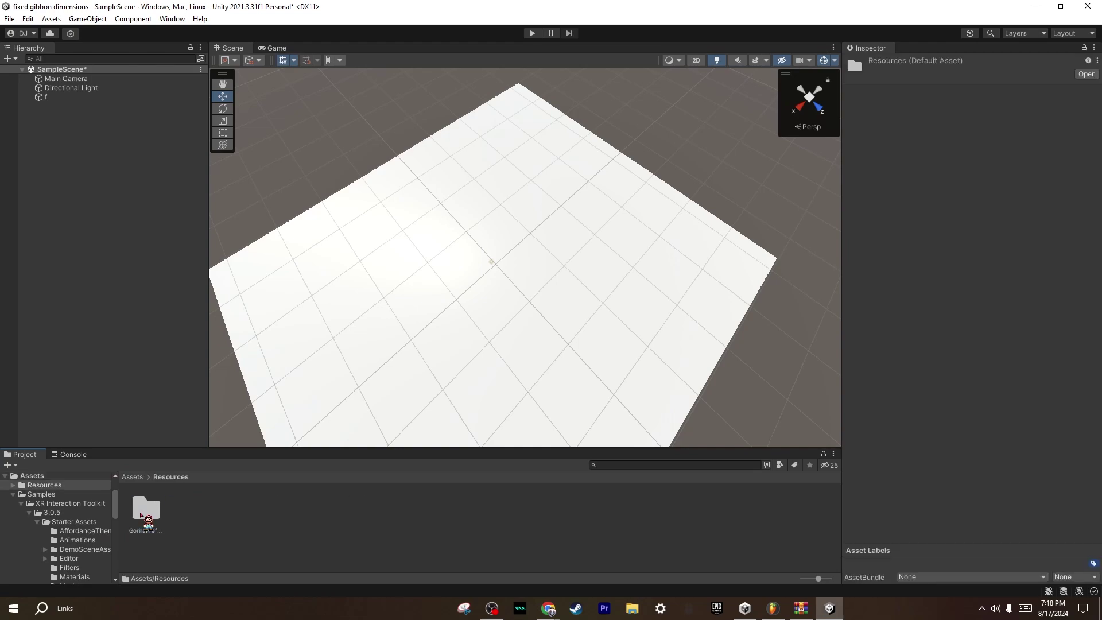
pyautogui.doubleClick(147, 507)
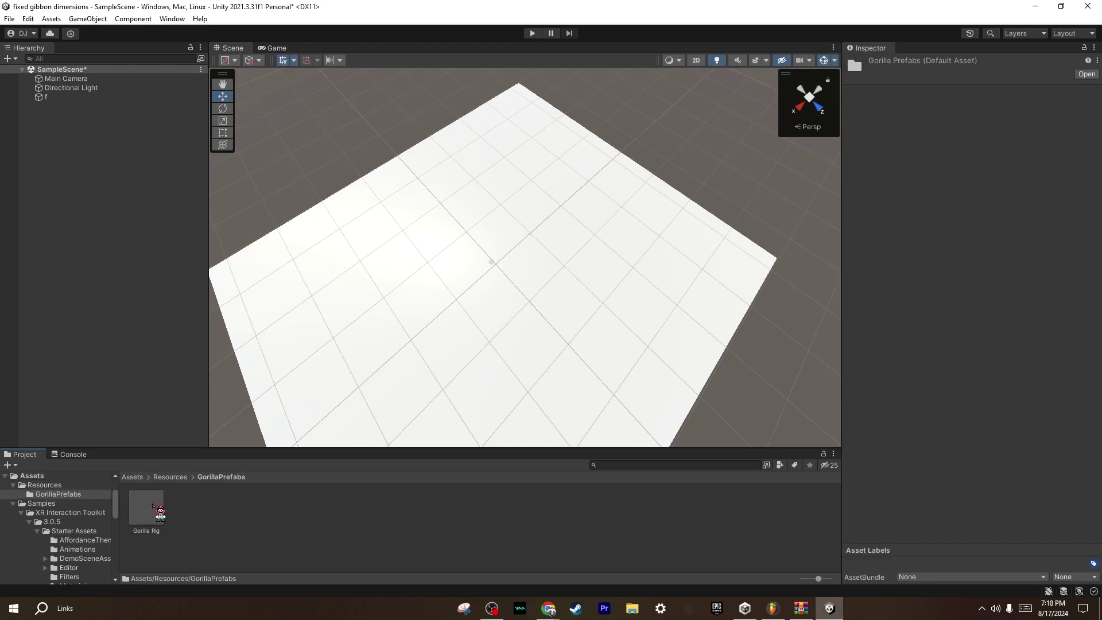
pyautogui.moveTo(154, 505); pyautogui.dragTo(100, 164)
pyautogui.press('w')
pyautogui.moveTo(510, 304); pyautogui.dragTo(829, 198, button='right')
pyautogui.press('f')
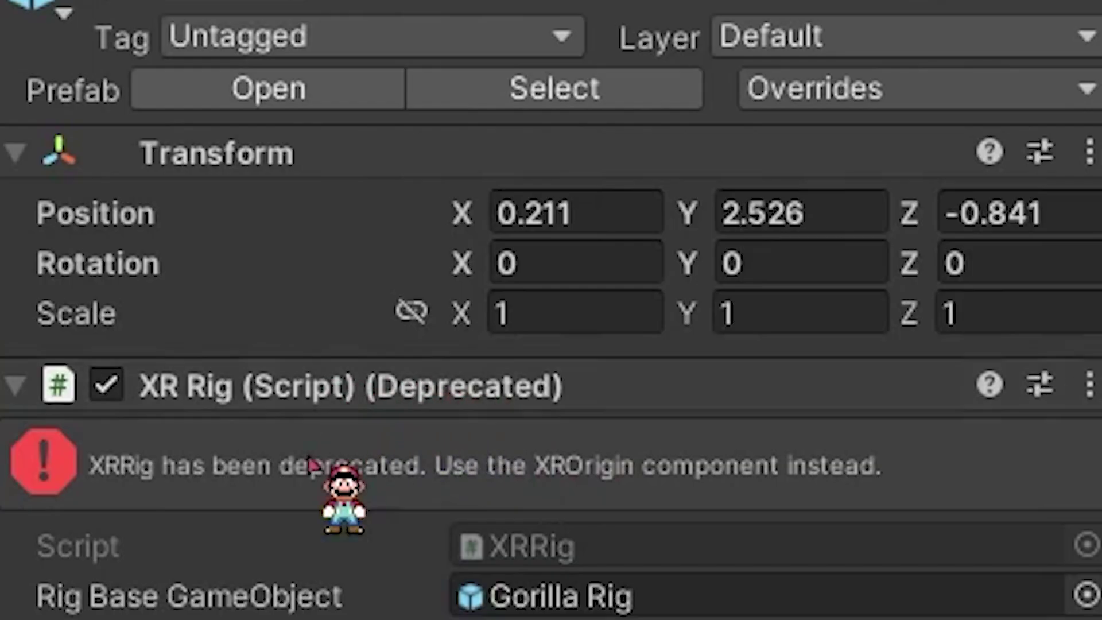
# Remove the deprecated XR Rig script from the Gorilla Rig and add an XR Origin component in its place.
pyautogui.rightClick(503, 384)
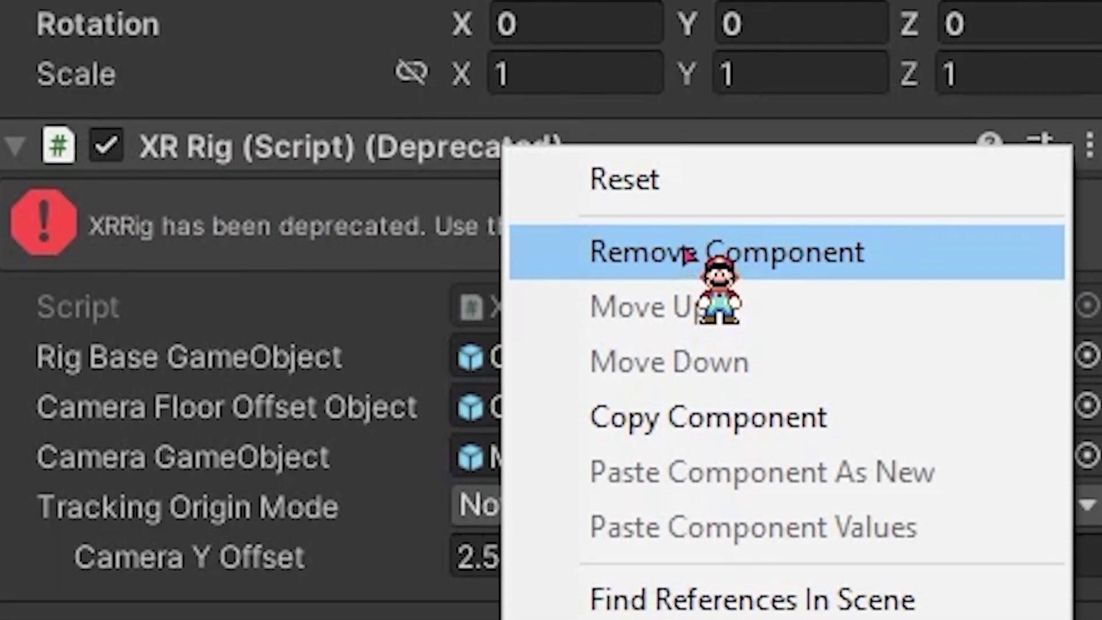
pyautogui.click(684, 449)
pyautogui.click(815, 221)
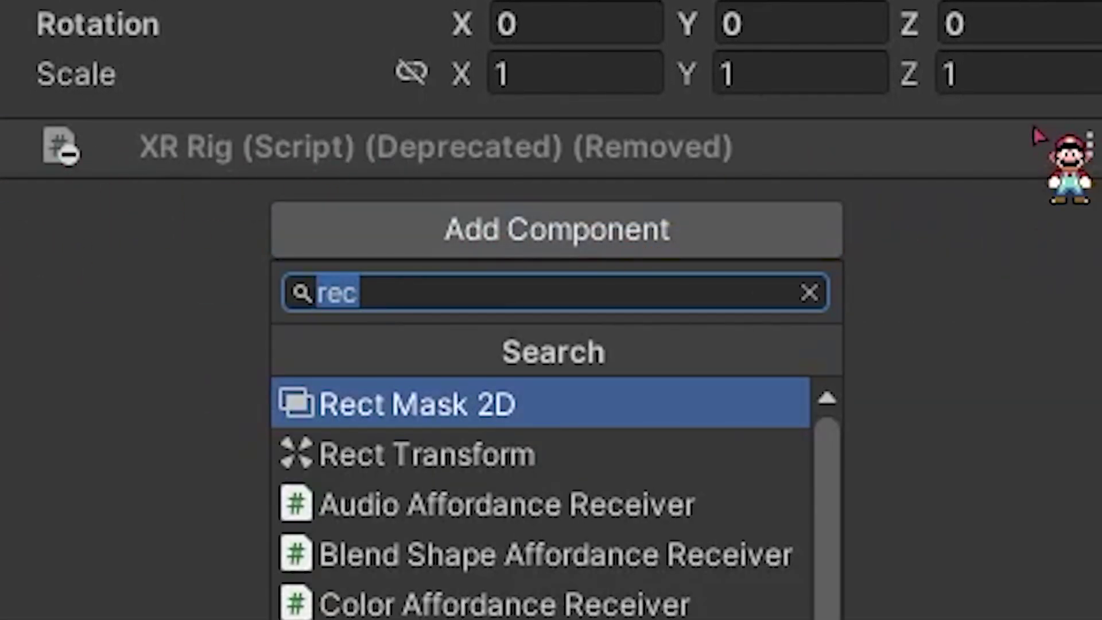
pyautogui.write('xr org')
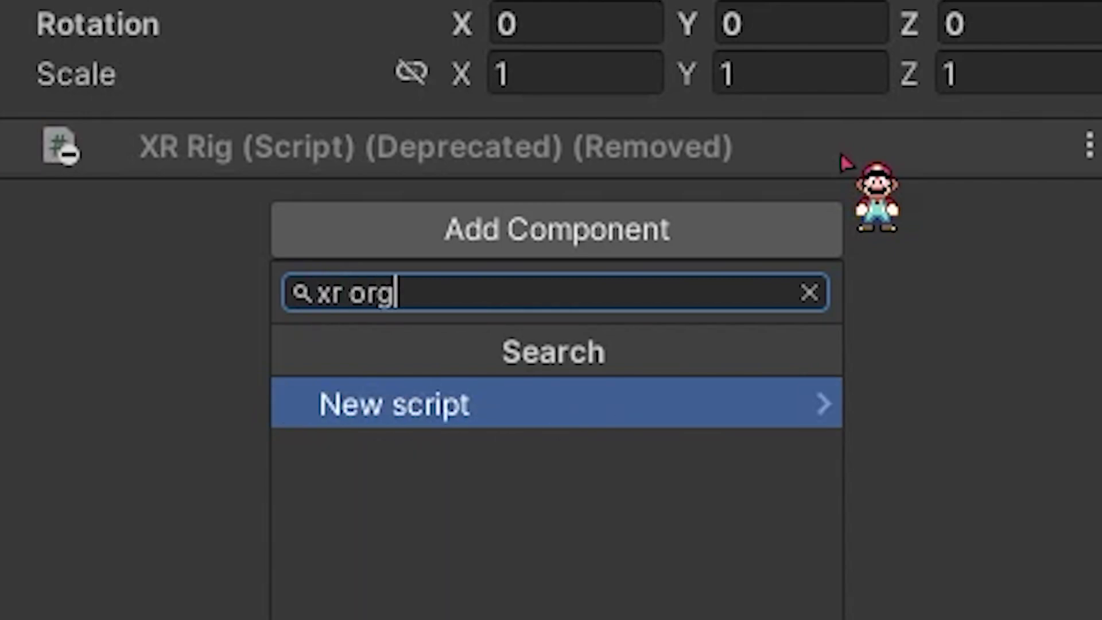
pyautogui.press('BackSpace')
pyautogui.write('i')
pyautogui.press('Return')
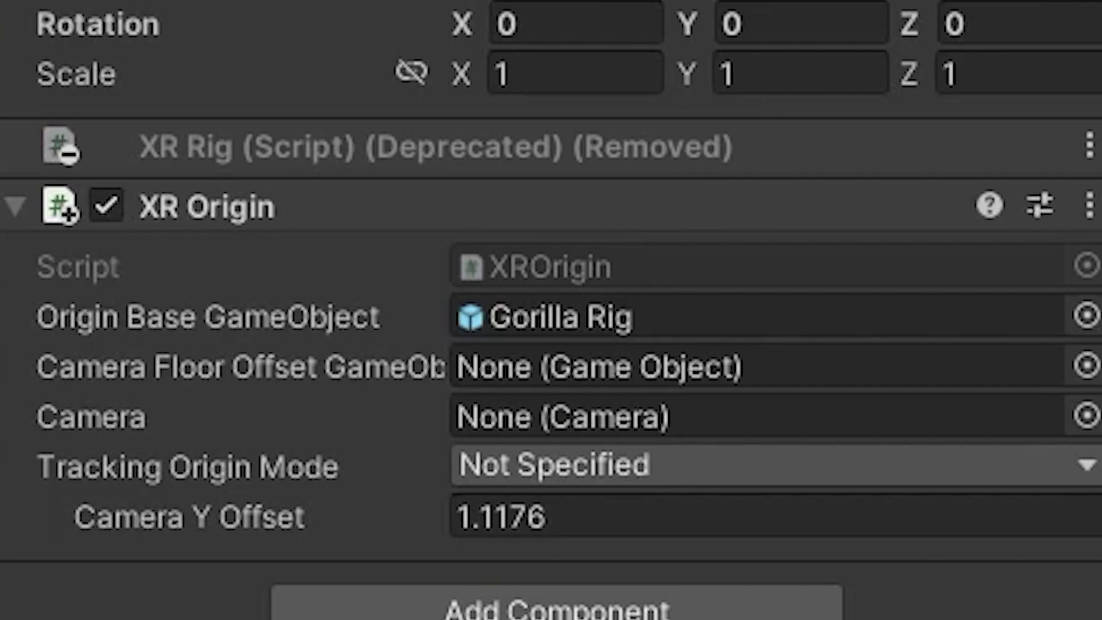
# Assign GorillaPlayer as the XR Origin's Camera Floor Offset GameObject and the rig's Main Camera as its Camera.
pyautogui.moveTo(0, 367); pyautogui.dragTo(734, 367)
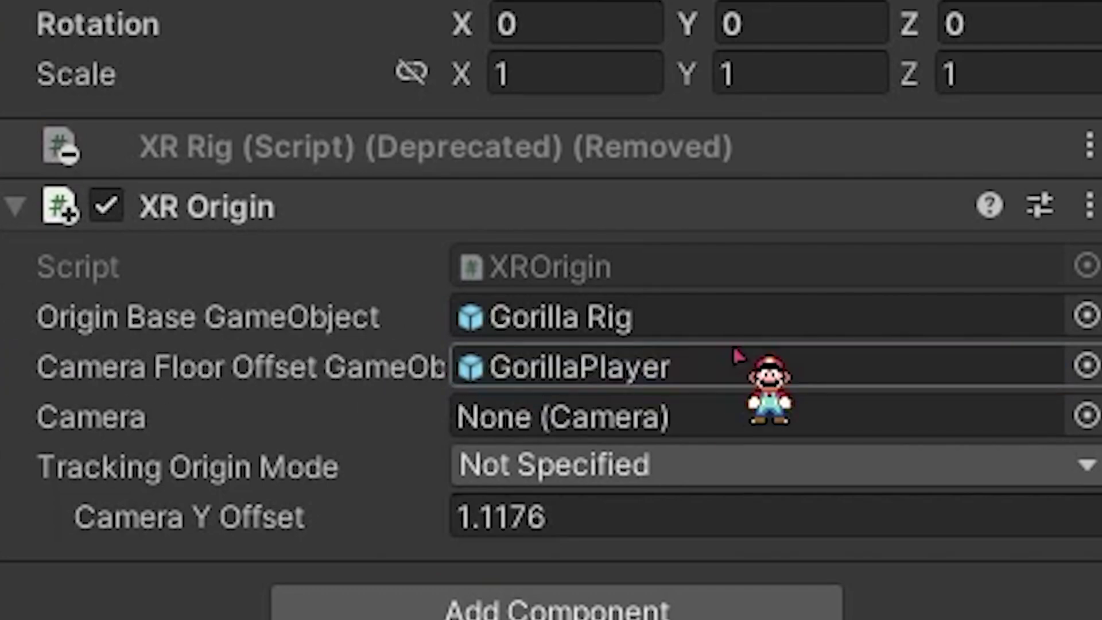
pyautogui.moveTo(0, 74); pyautogui.dragTo(576, 428)
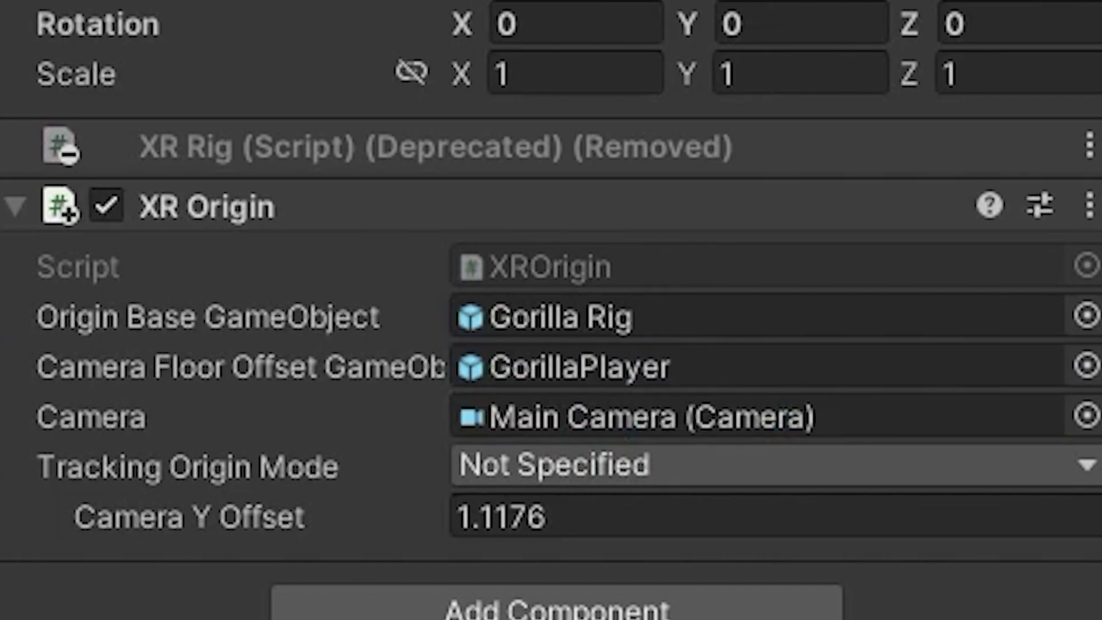
# Delete the standalone Main Camera from the scene root, keeping the one inside GorillaPlayer.
pyautogui.click(145, 79)
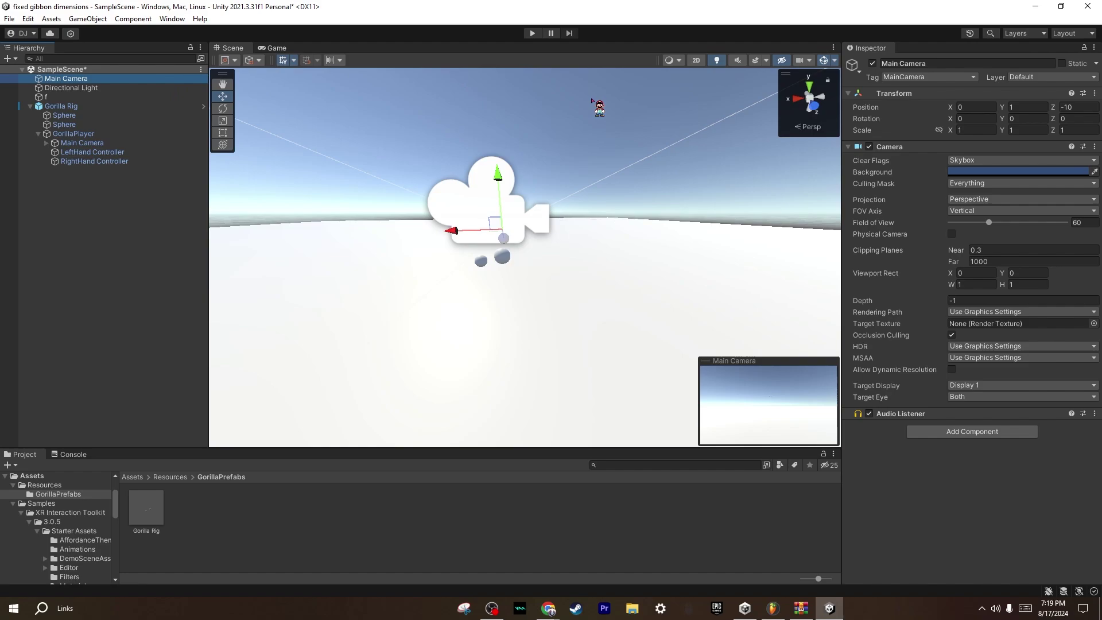
pyautogui.press('Delete')
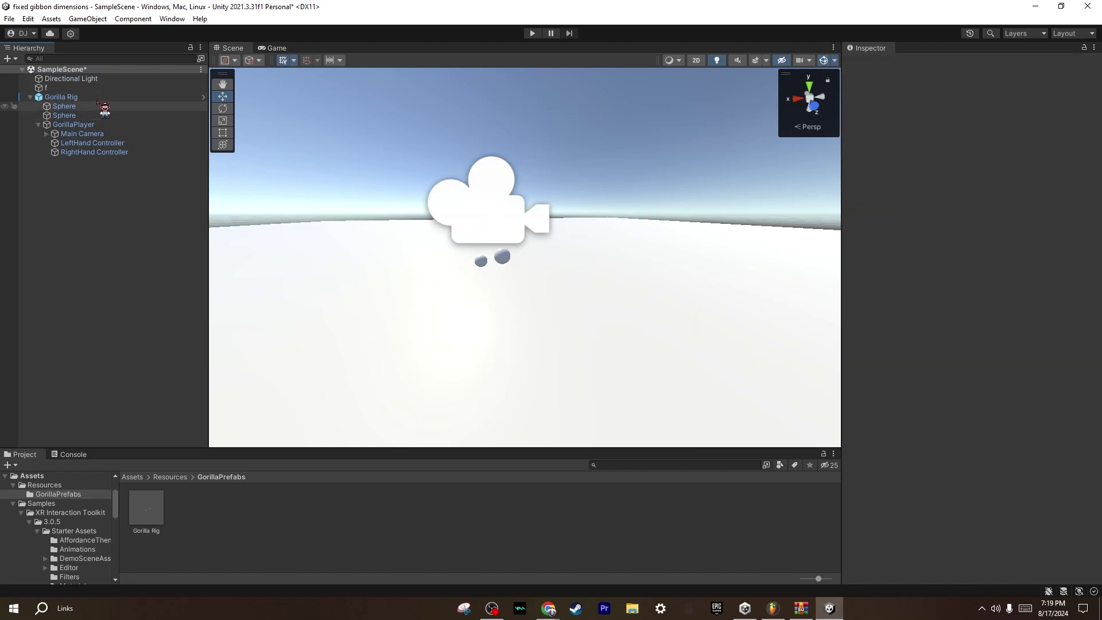
# Dock the Game view beside the Inspector and test the Gorilla Rig in Play mode, exiting Play mode at the end.
pyautogui.click(93, 98)
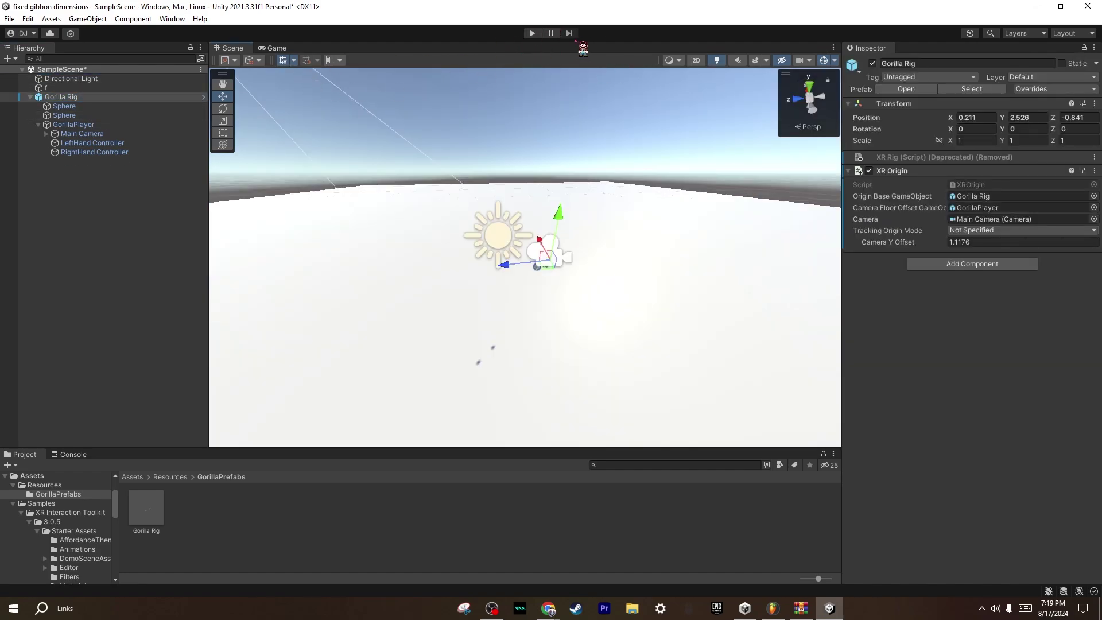
pyautogui.moveTo(273, 48); pyautogui.dragTo(906, 48)
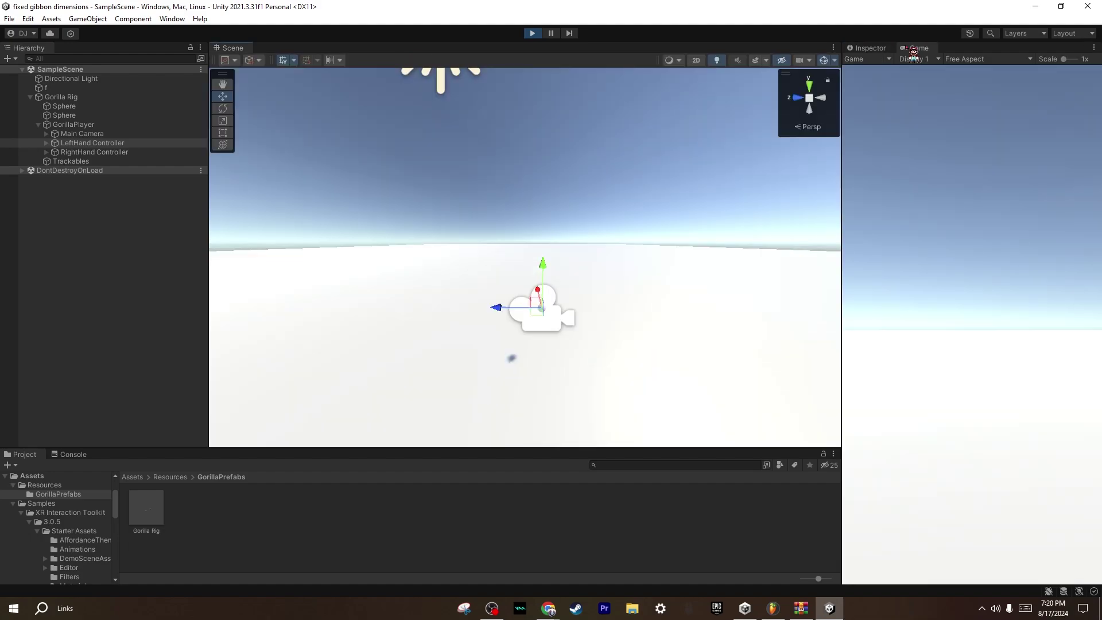
pyautogui.moveTo(565, 283); pyautogui.dragTo(554, 290, button='right')
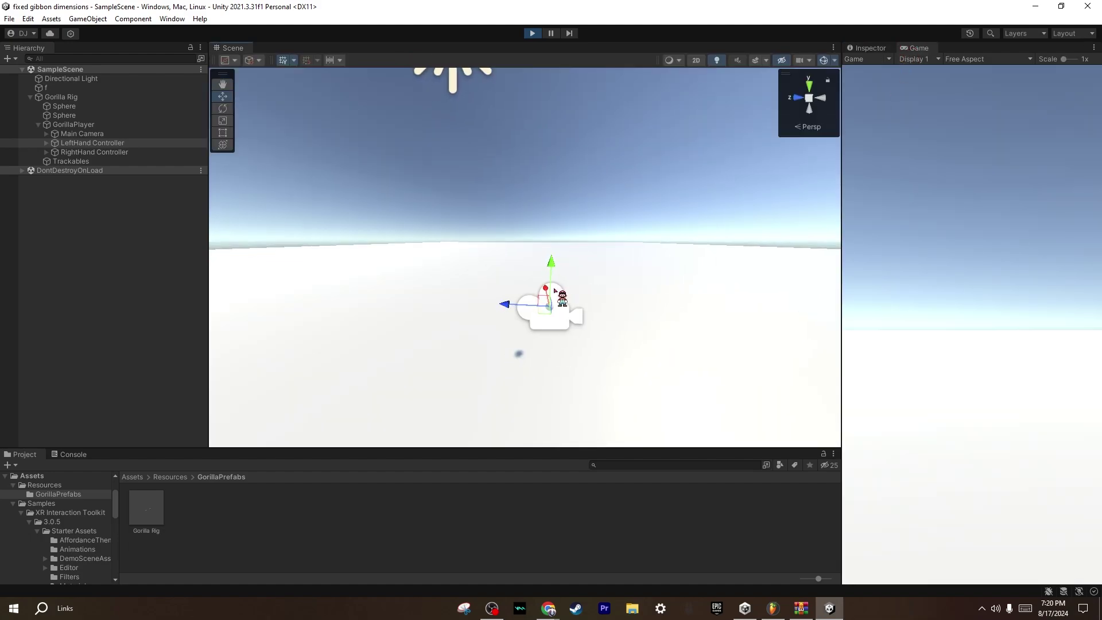
pyautogui.moveTo(539, 300); pyautogui.dragTo(518, 324)
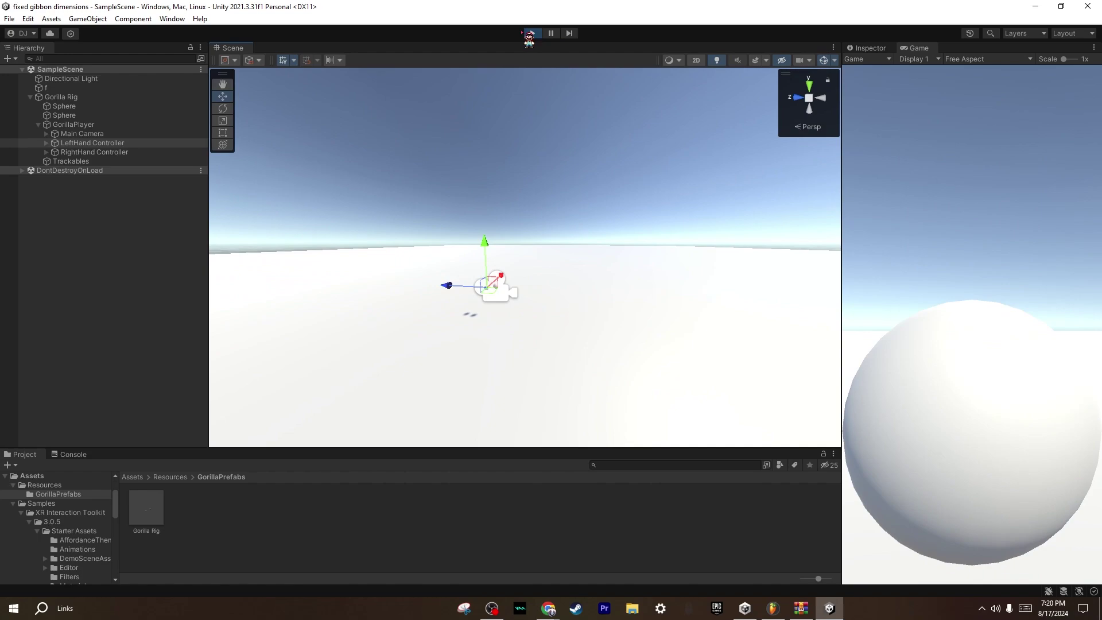
pyautogui.click(524, 33)
pyautogui.click(531, 33)
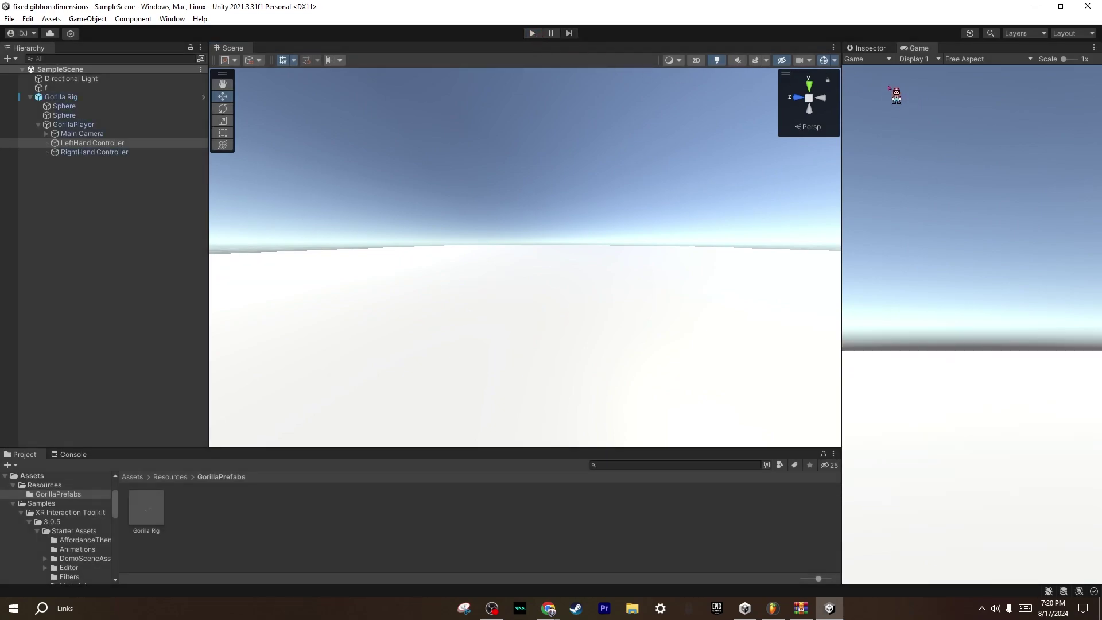